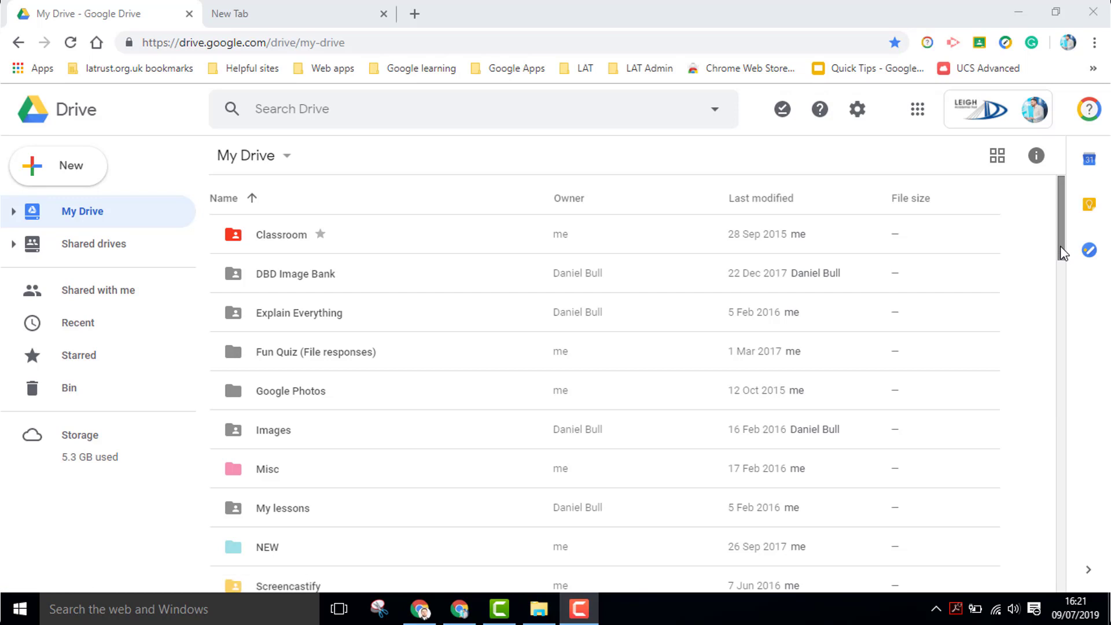
# Look through the whole My Drive list and switch the files to grid layout.
pyautogui.moveTo(1063, 253); pyautogui.dragTo(1061, 586)
pyautogui.click(1061, 586)
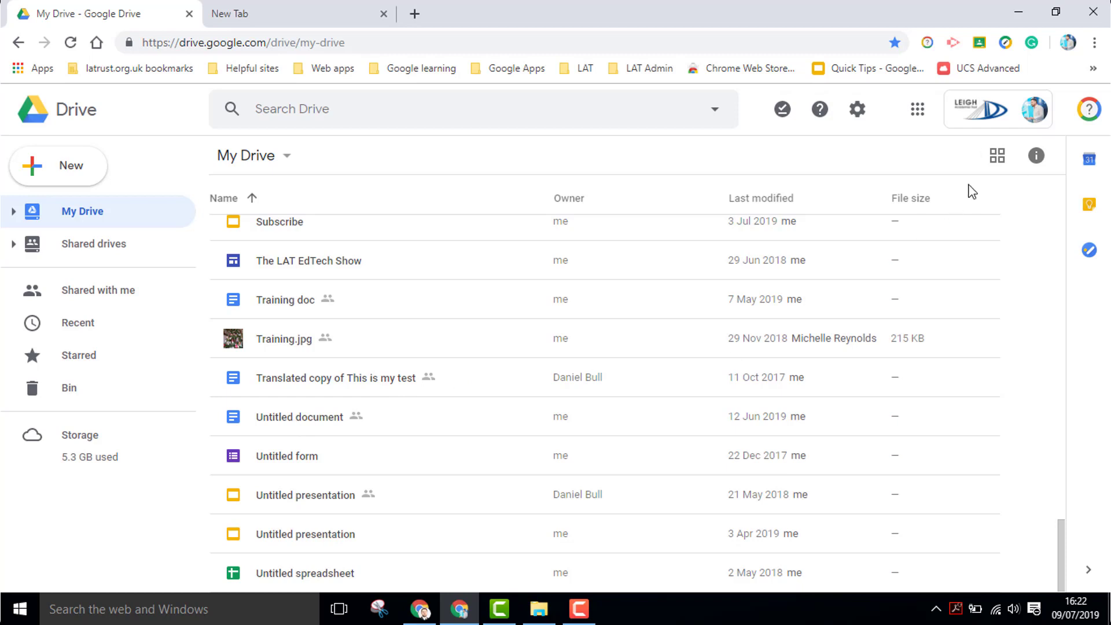
pyautogui.click(997, 158)
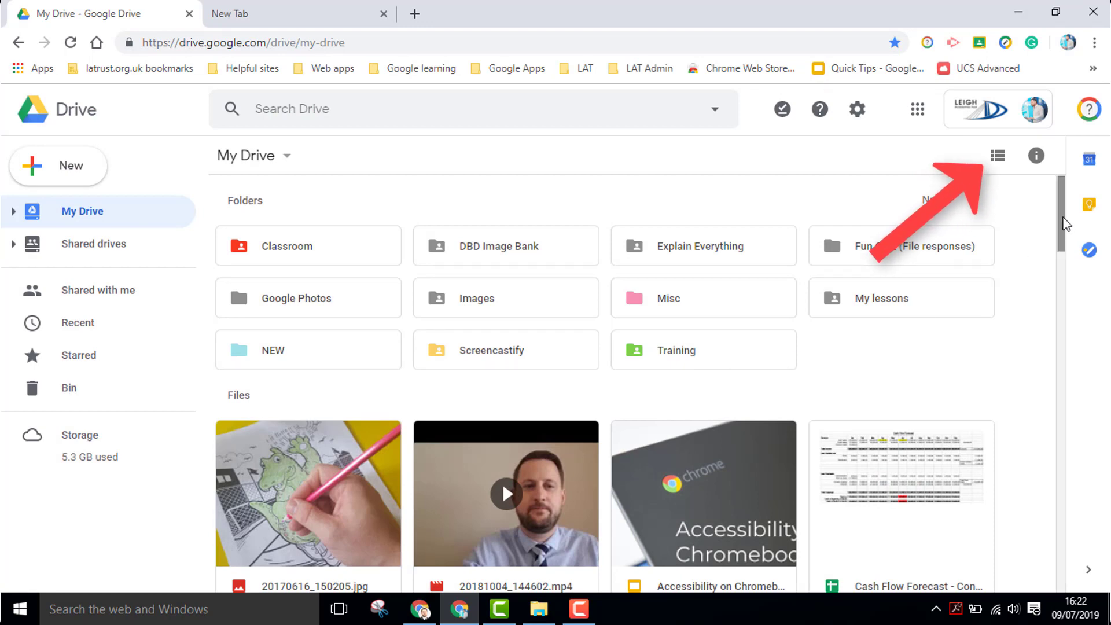
# Remove the file named Untitled document from My Drive.
pyautogui.scroll(-15, 1076, 496)
pyautogui.scroll(-6, 1079, 590)
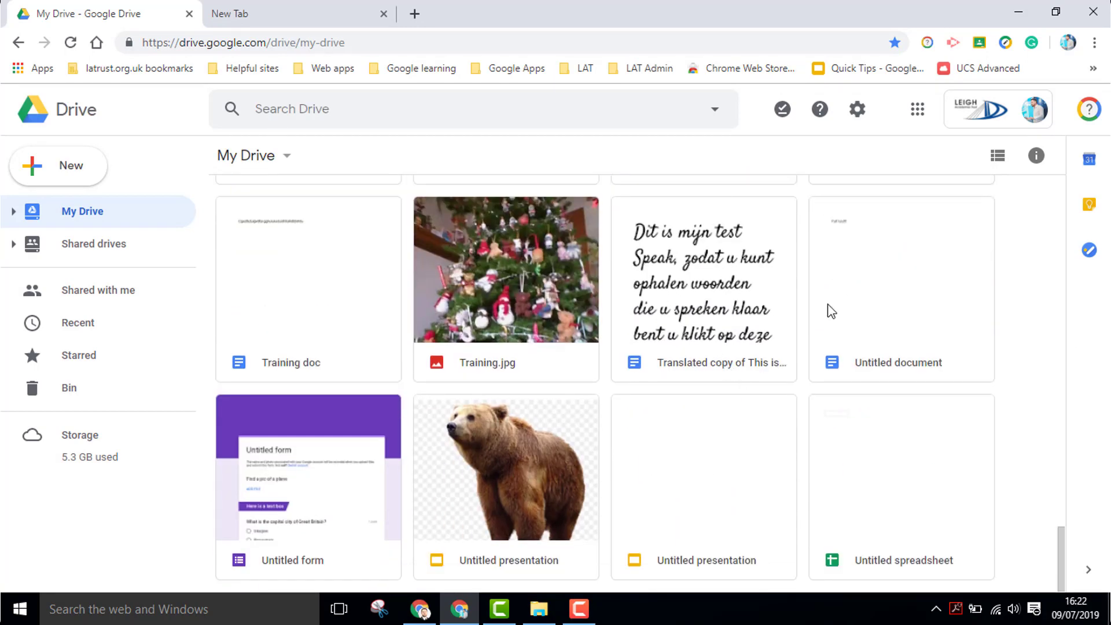
pyautogui.click(879, 318)
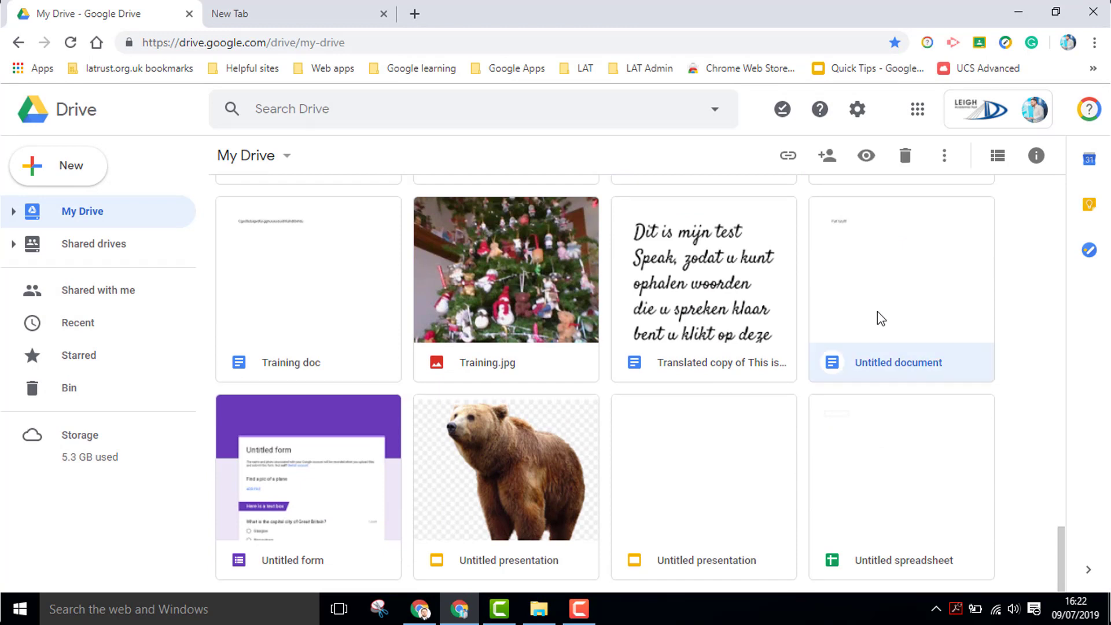
pyautogui.press('Delete')
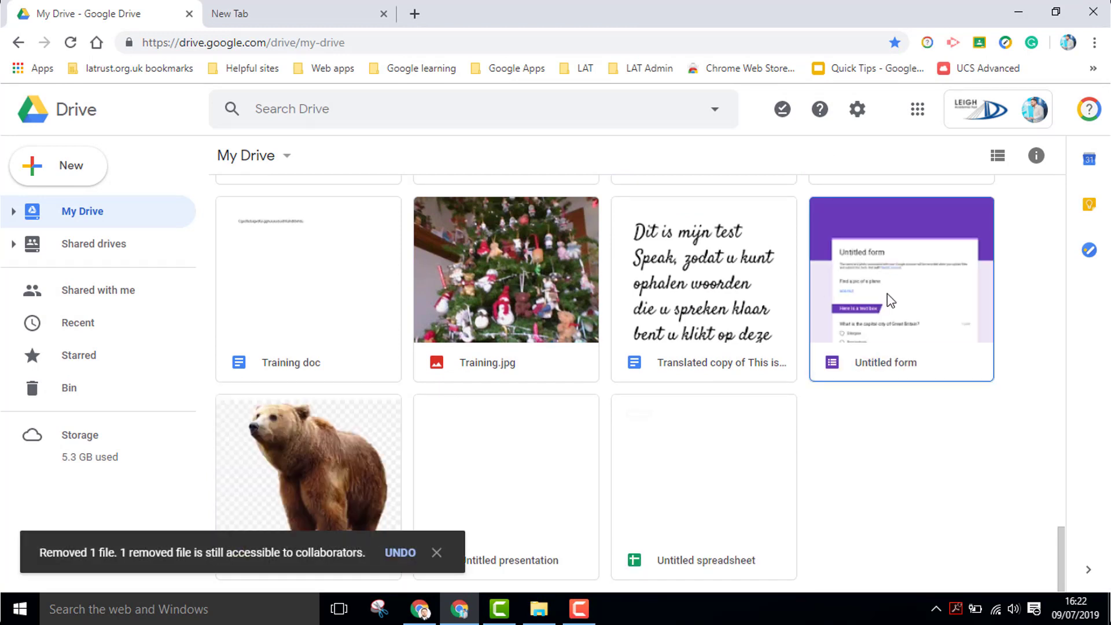
# Check the contents of Untitled form, then remove it together with both untitled presentations and the untitled spreadsheet.
pyautogui.doubleClick(891, 301)
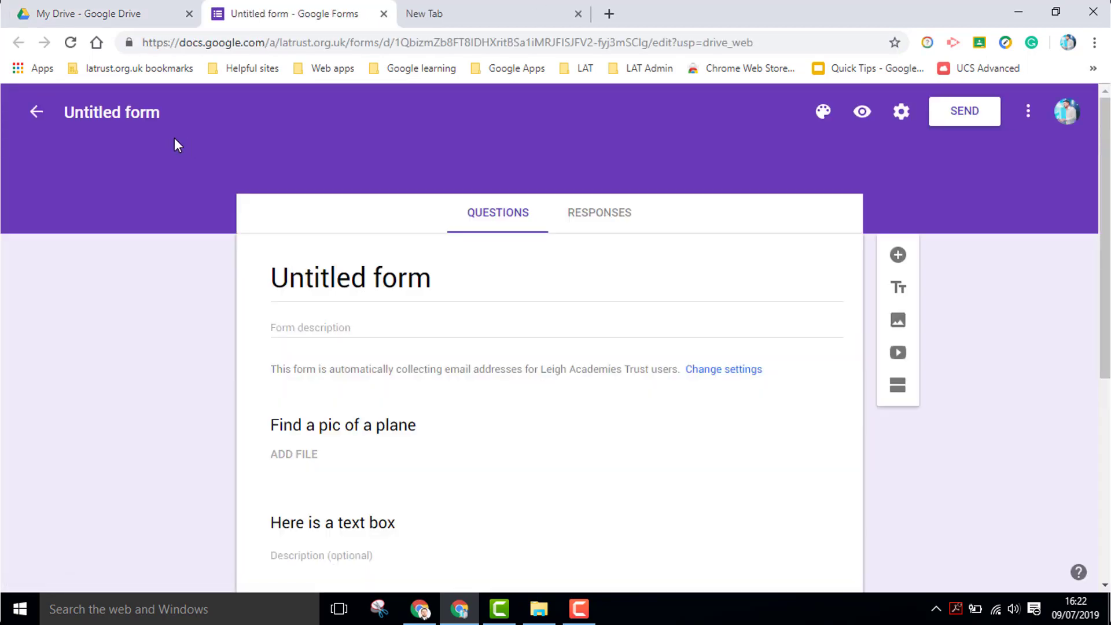
pyautogui.hotkey('ctrl', 'w')
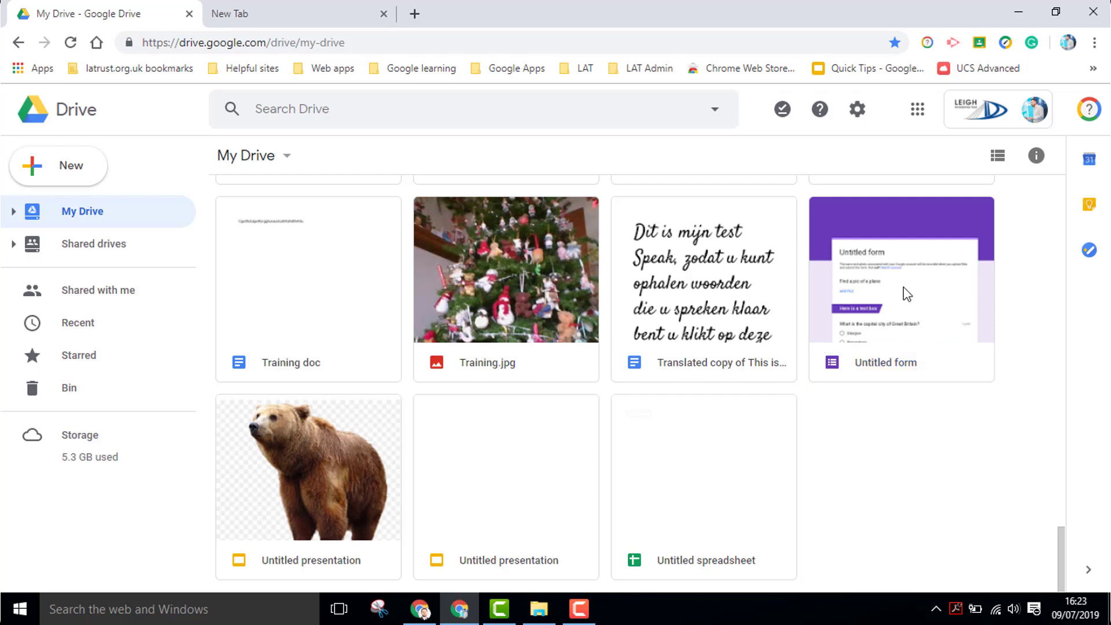
pyautogui.click(907, 294)
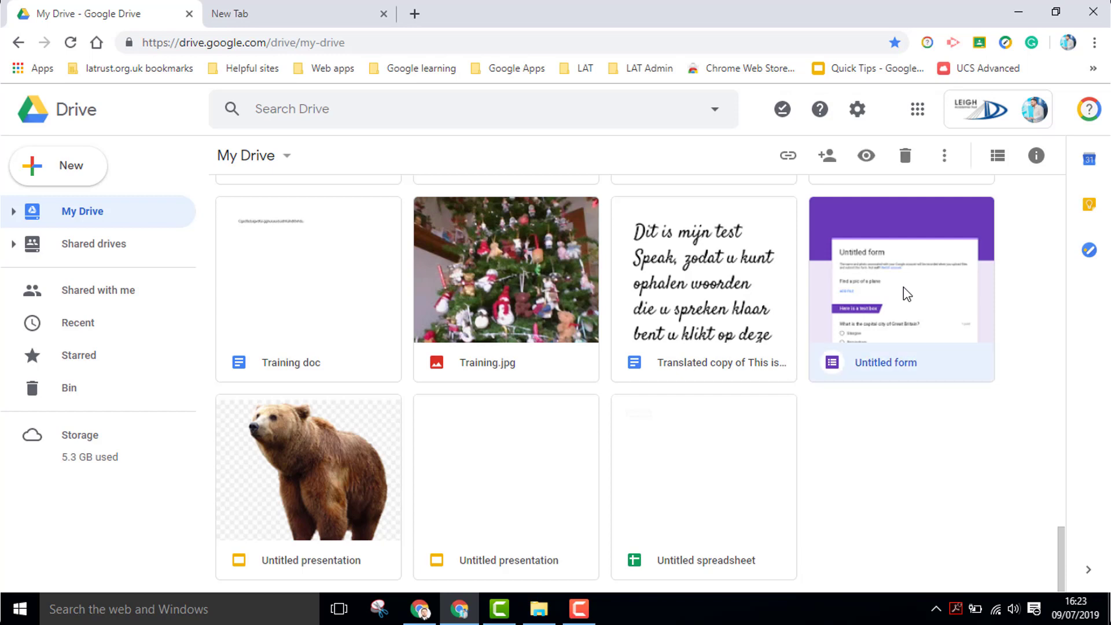
pyautogui.keyDown('ctrl'); pyautogui.click(352, 441); pyautogui.keyUp('ctrl')
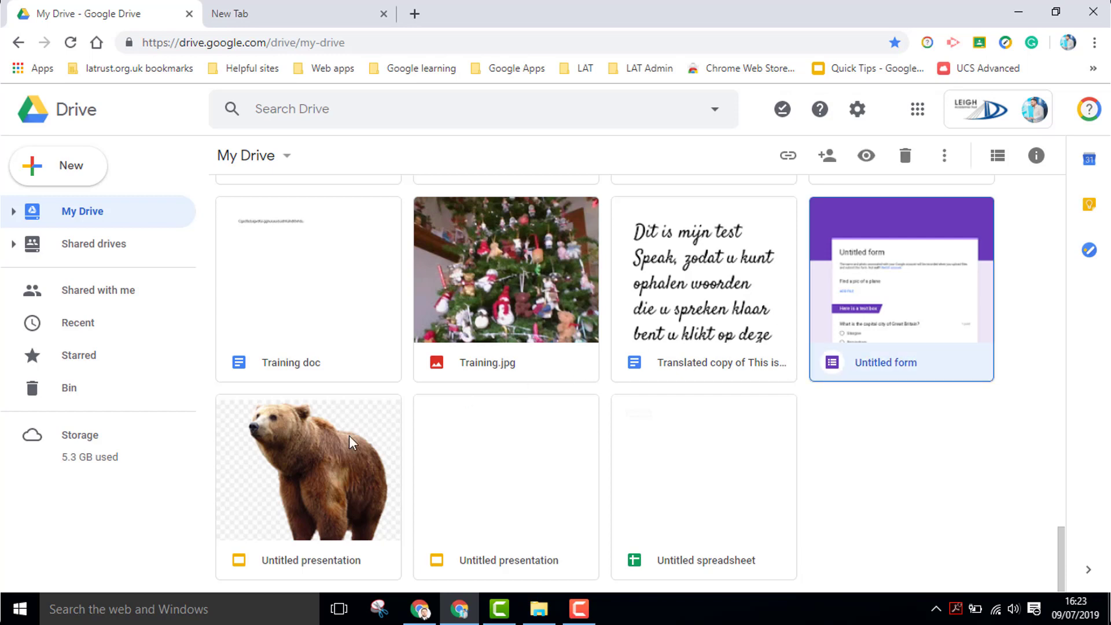
pyautogui.keyDown('ctrl'); pyautogui.click(431, 442); pyautogui.keyUp('ctrl')
pyautogui.keyDown('ctrl'); pyautogui.click(711, 481); pyautogui.keyUp('ctrl')
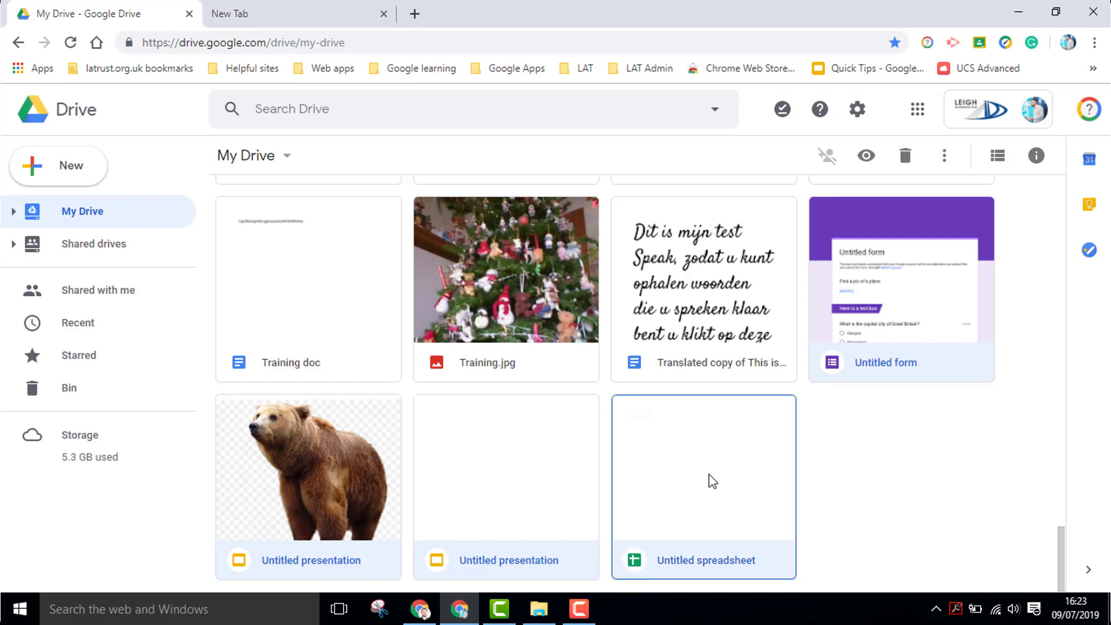
pyautogui.press('Delete')
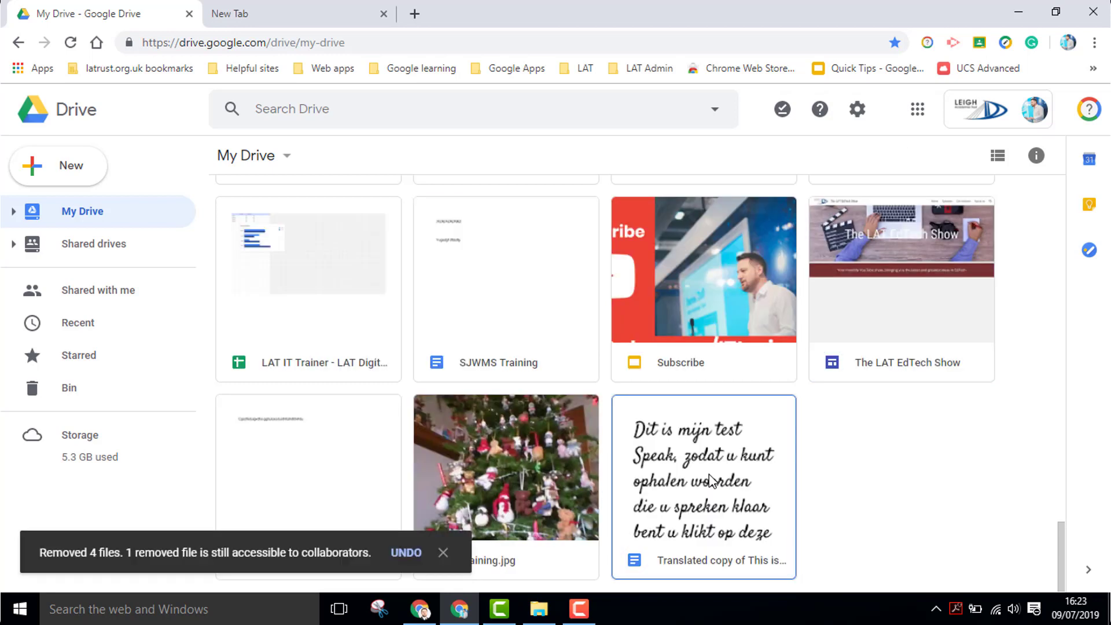
# Remove the Training doc and SJWMS Training documents from My Drive together.
pyautogui.click(268, 443)
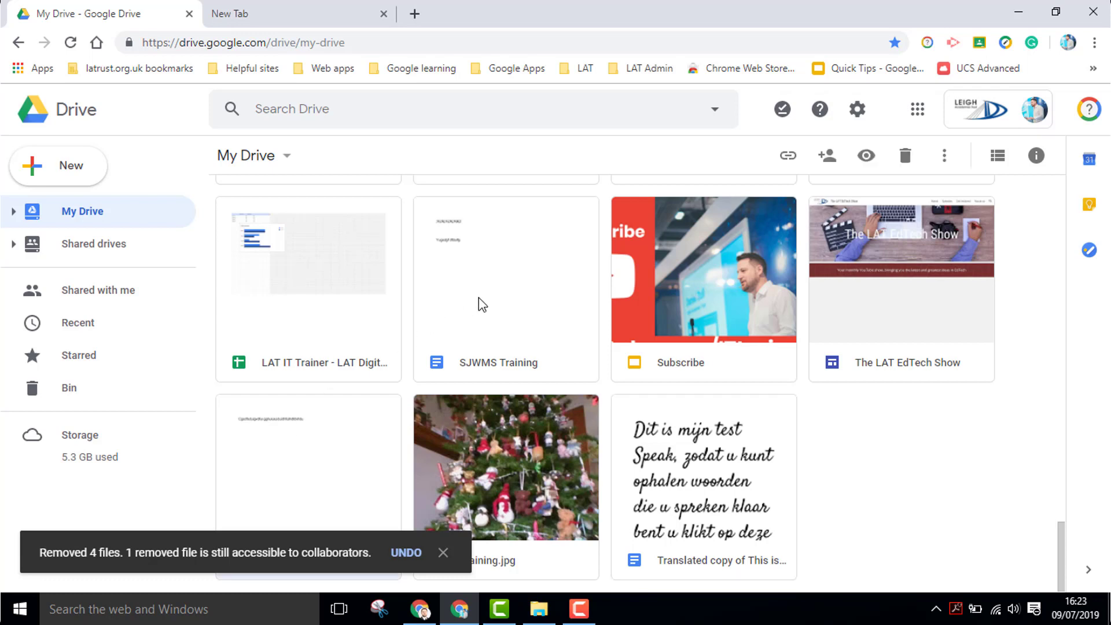
pyautogui.keyDown('ctrl'); pyautogui.click(460, 328); pyautogui.keyUp('ctrl')
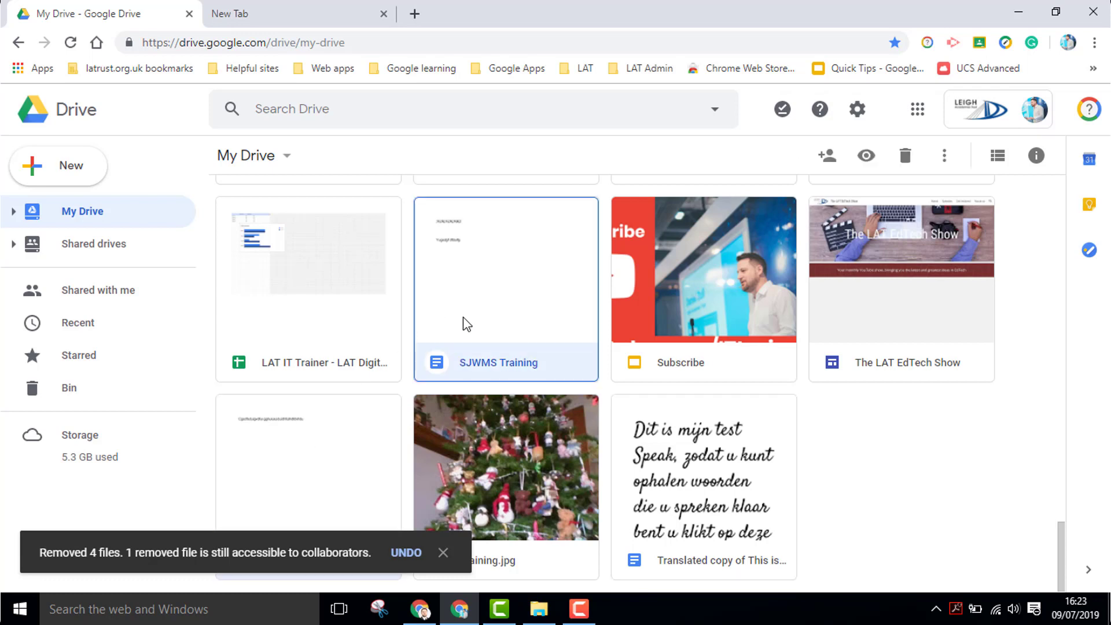
pyautogui.press('Delete')
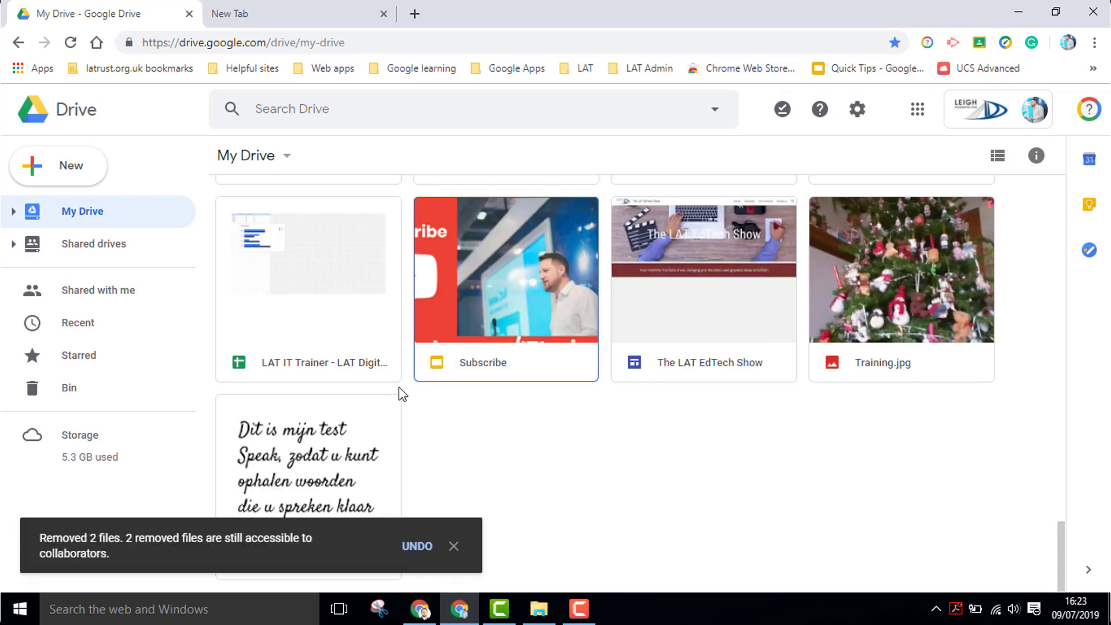
# Review the remaining My Drive files back up to the folders, and expand the My Drive folder tree.
pyautogui.scroll(3, 511, 409)
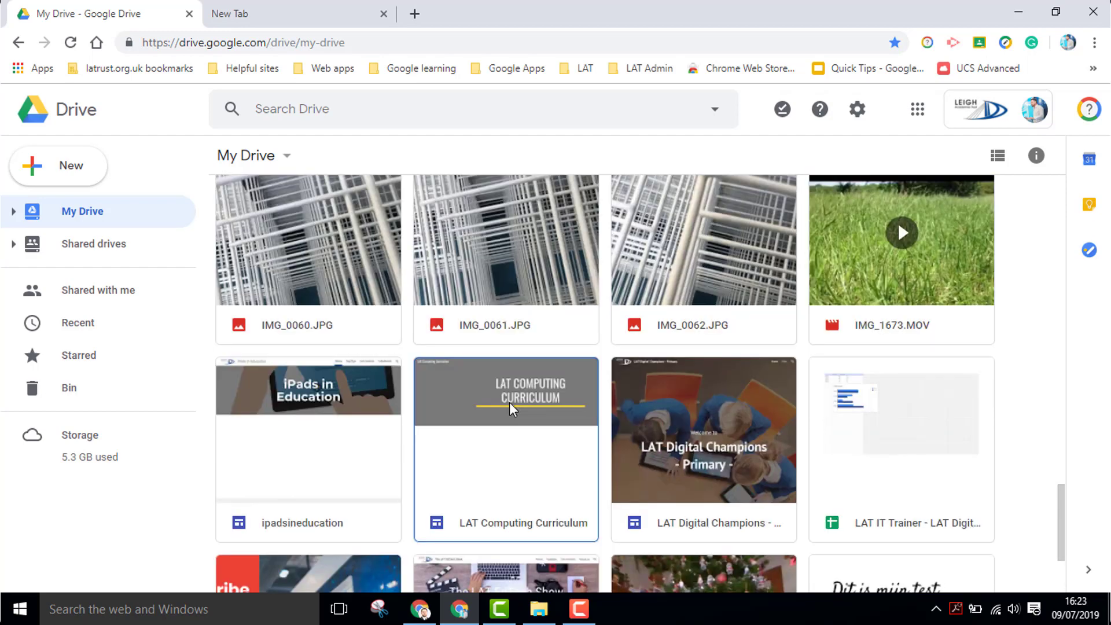
pyautogui.scroll(-2, 512, 409)
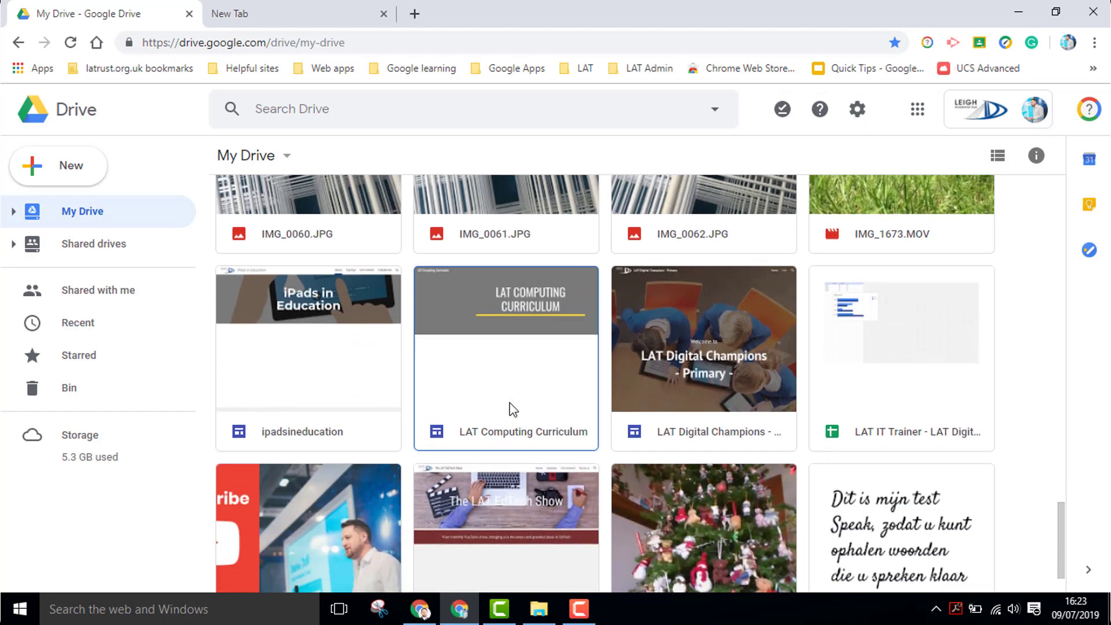
pyautogui.scroll(9, 511, 409)
pyautogui.scroll(10, 512, 409)
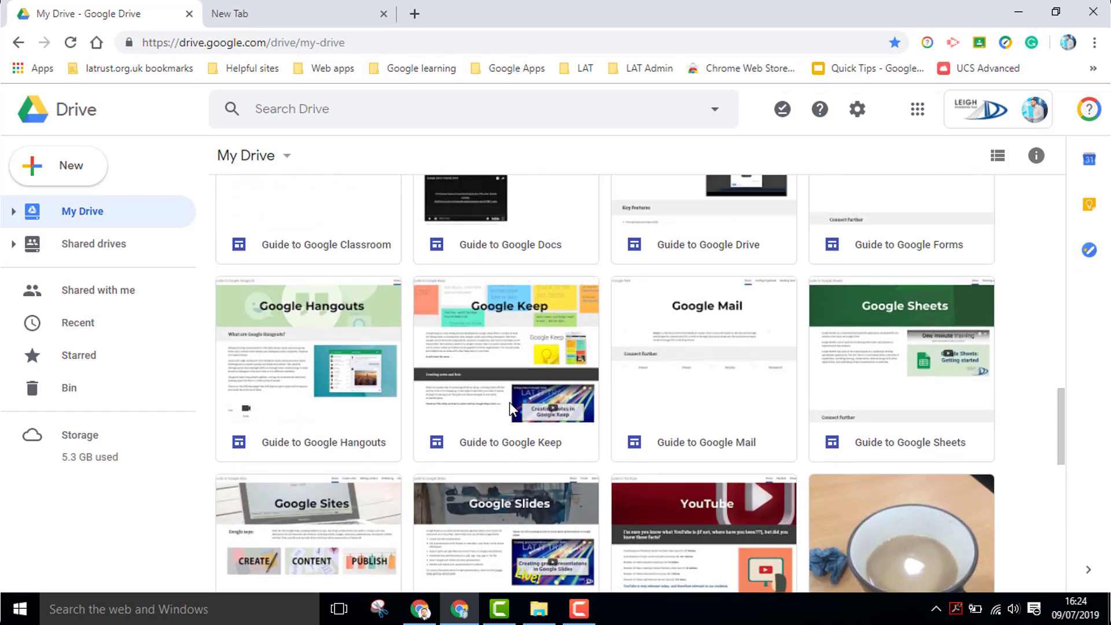
pyautogui.scroll(8, 512, 409)
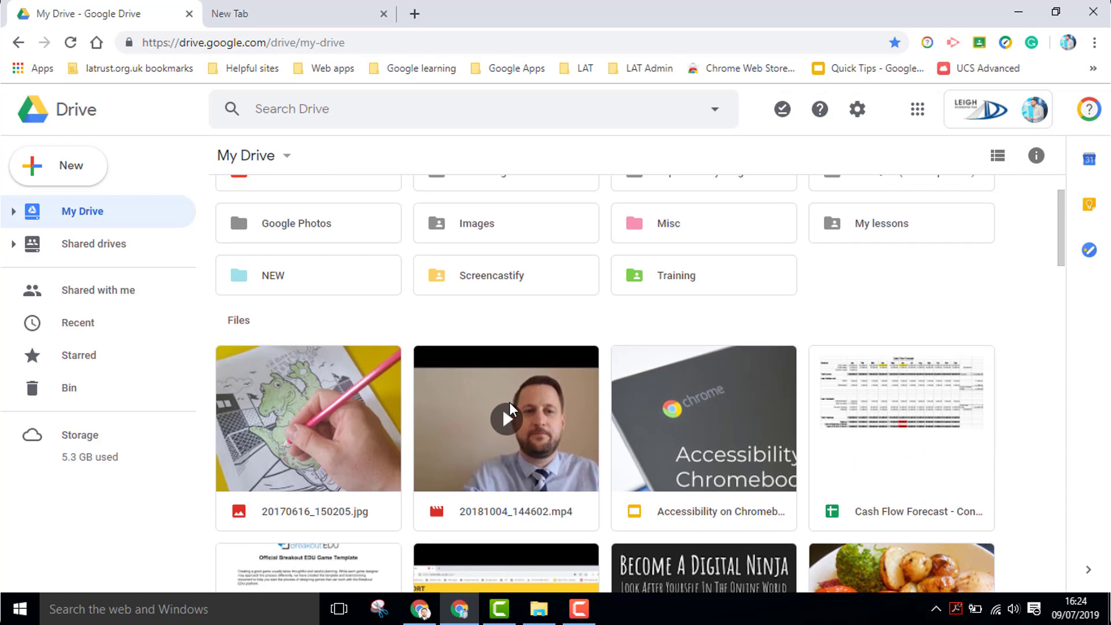
pyautogui.scroll(-2, 509, 408)
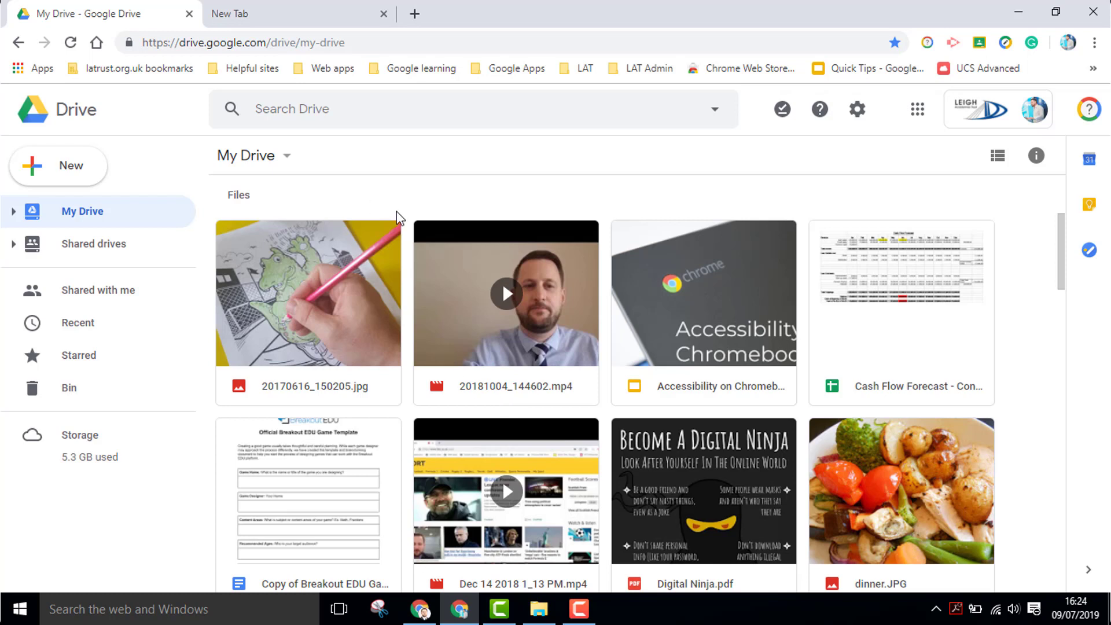
pyautogui.click(14, 213)
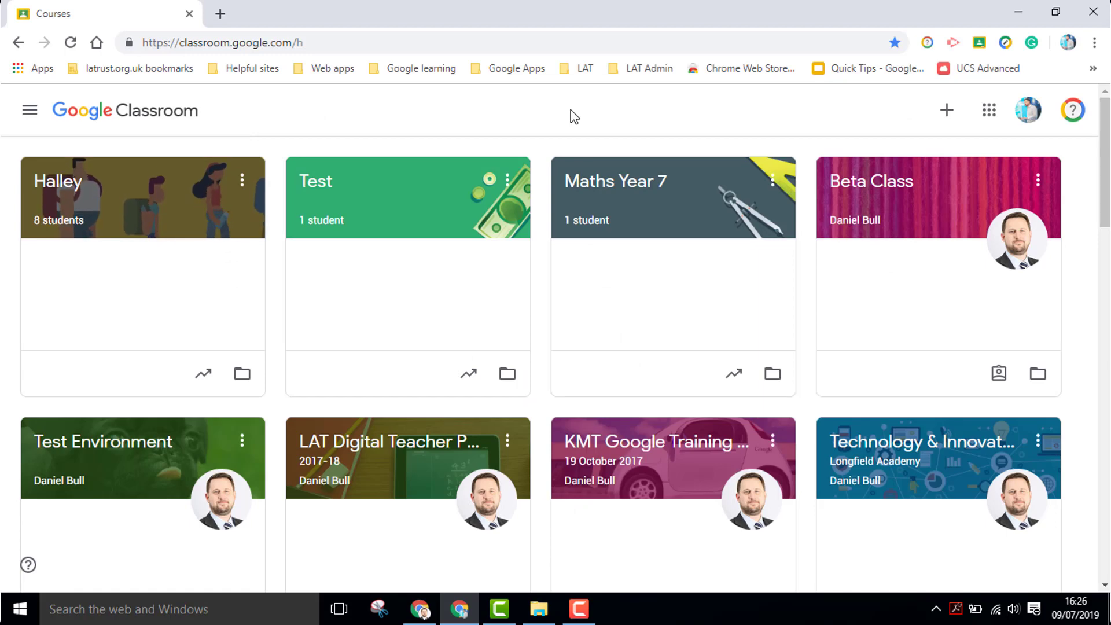
# In Google Classroom, archive the unused class named Class with the section label Section.
pyautogui.scroll(-10, 593, 293)
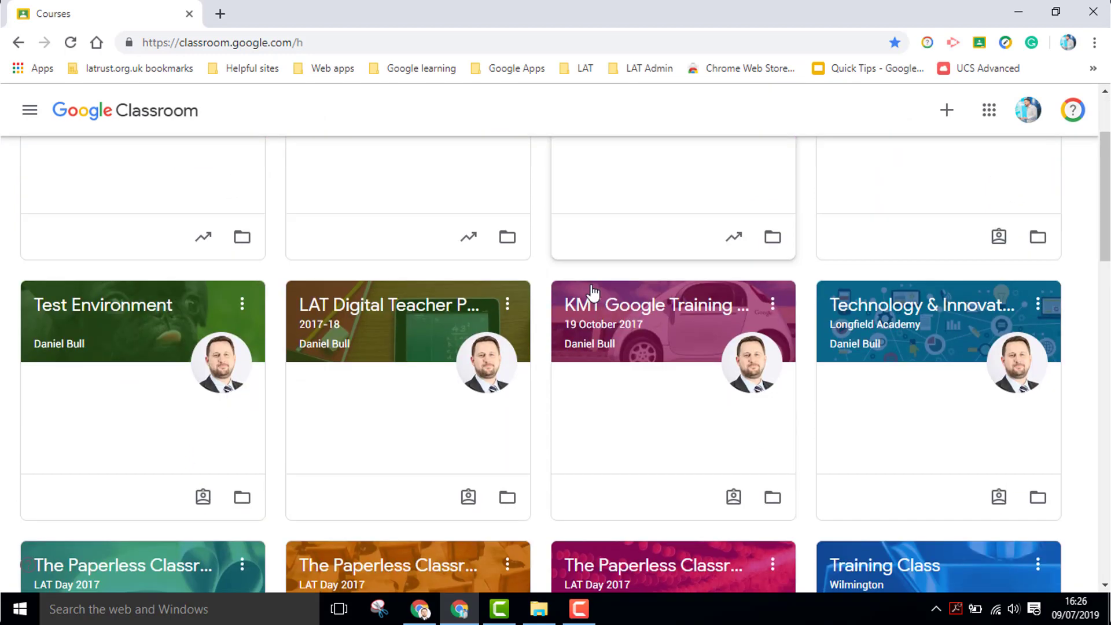
pyautogui.scroll(-4, 593, 293)
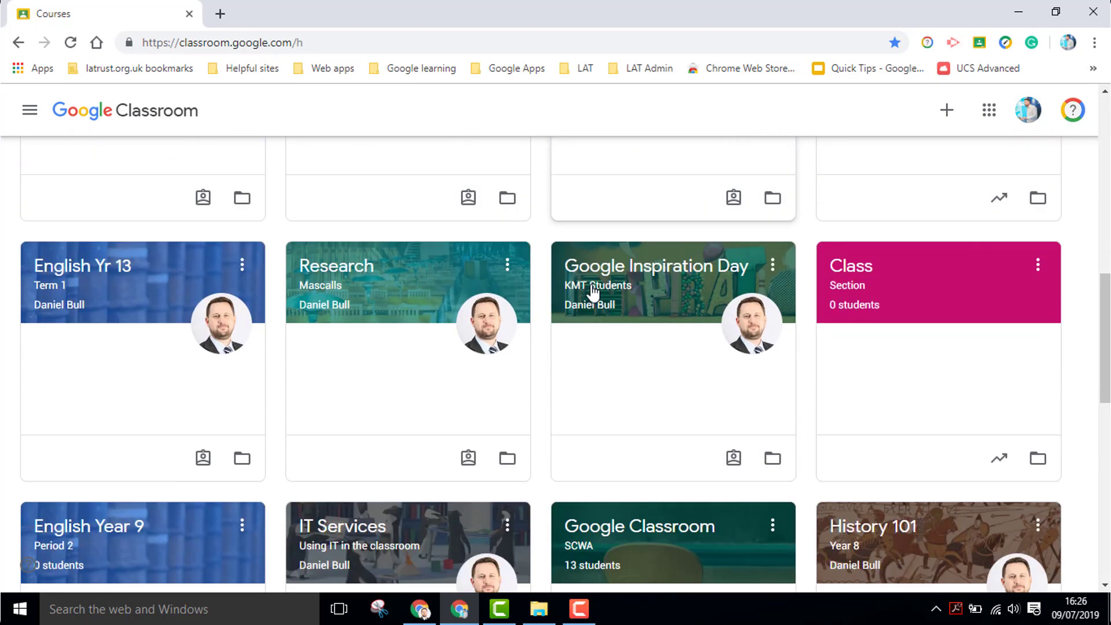
pyautogui.scroll(2, 593, 294)
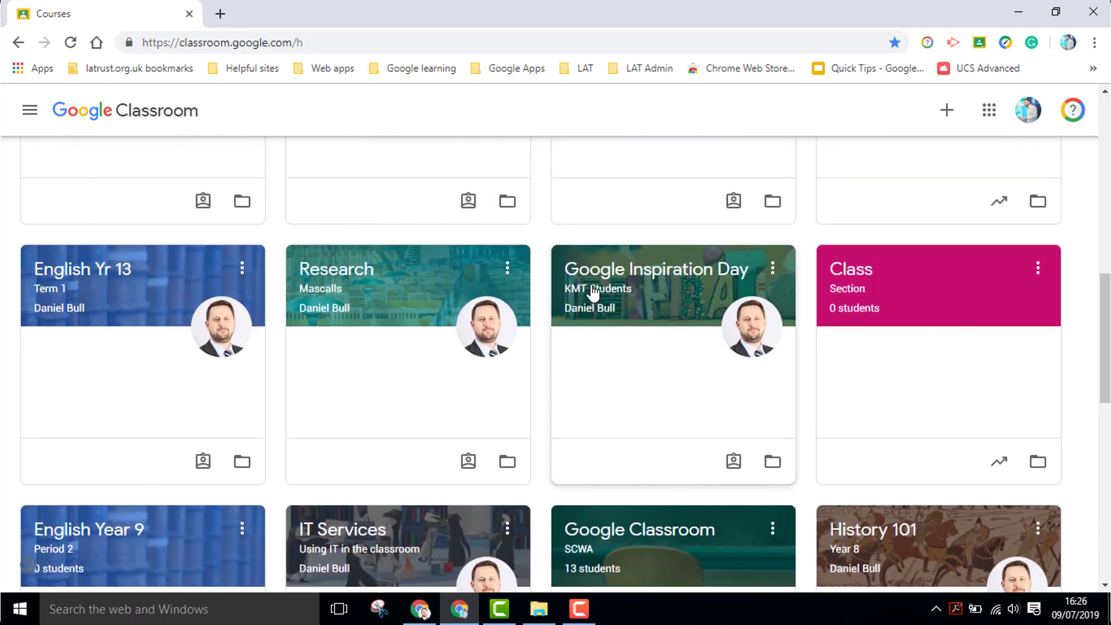
pyautogui.click(1036, 272)
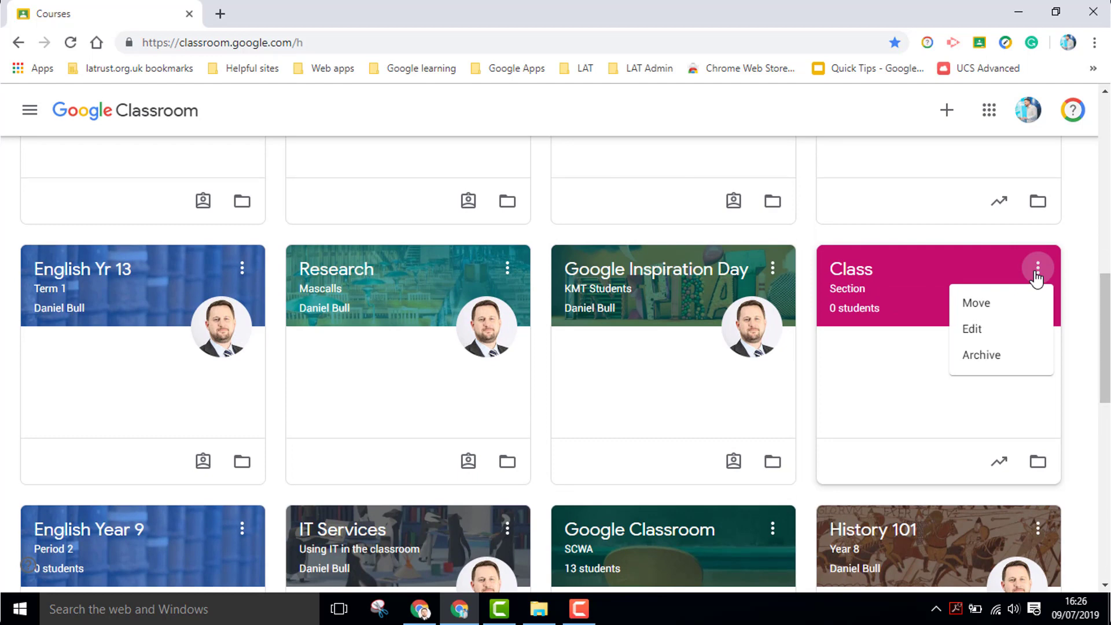
pyautogui.click(984, 359)
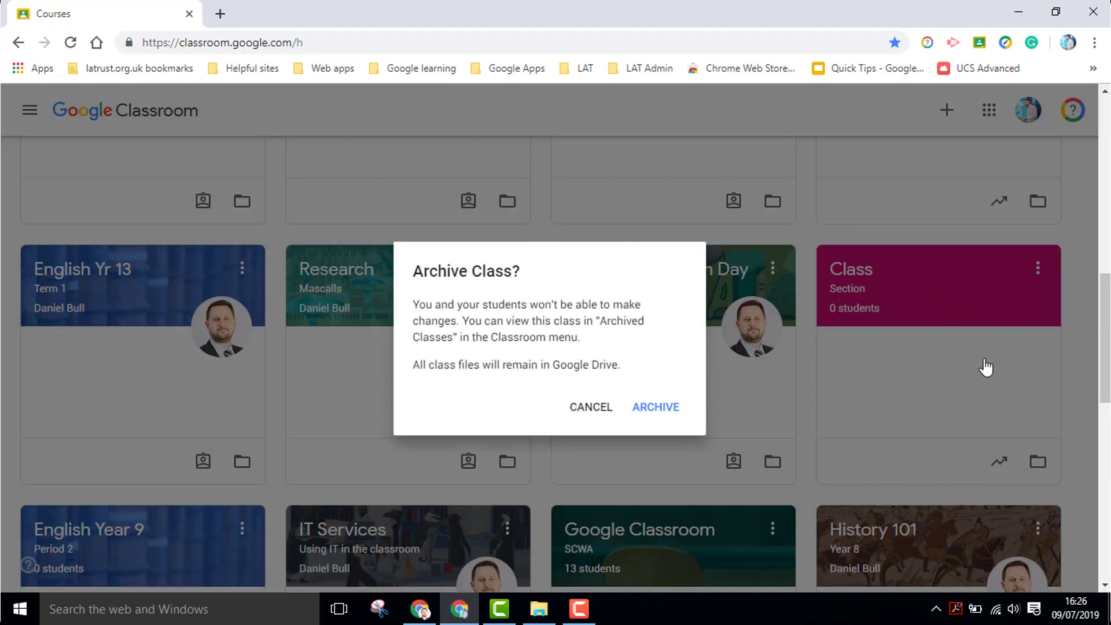
pyautogui.click(652, 412)
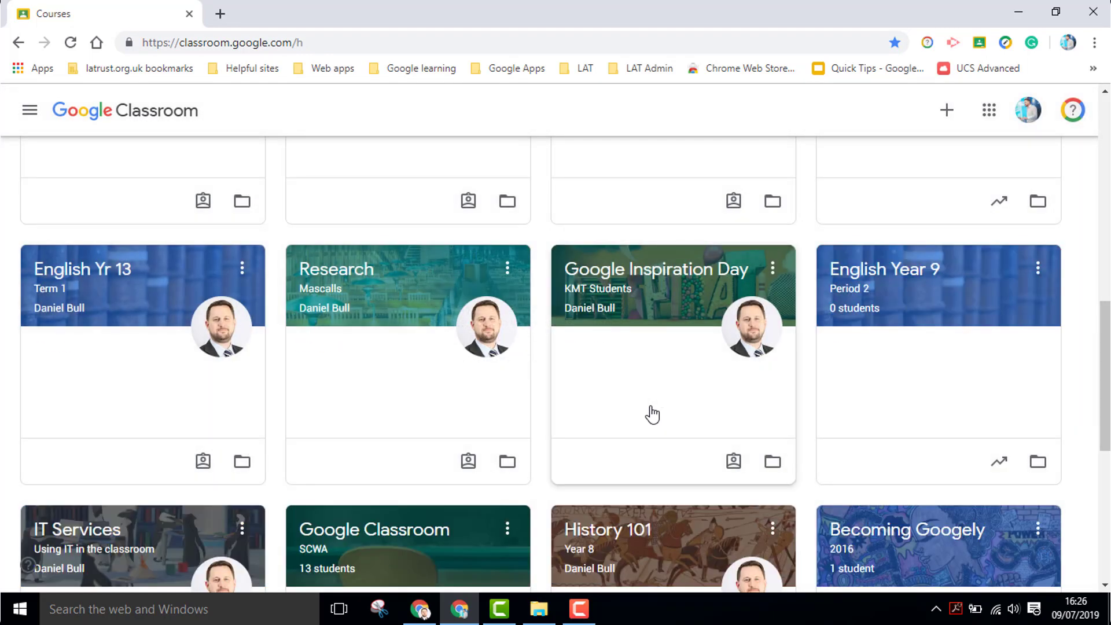
# Move the LAT Digital Teacher 2017-18 class card to the first place among the classes.
pyautogui.scroll(10, 653, 414)
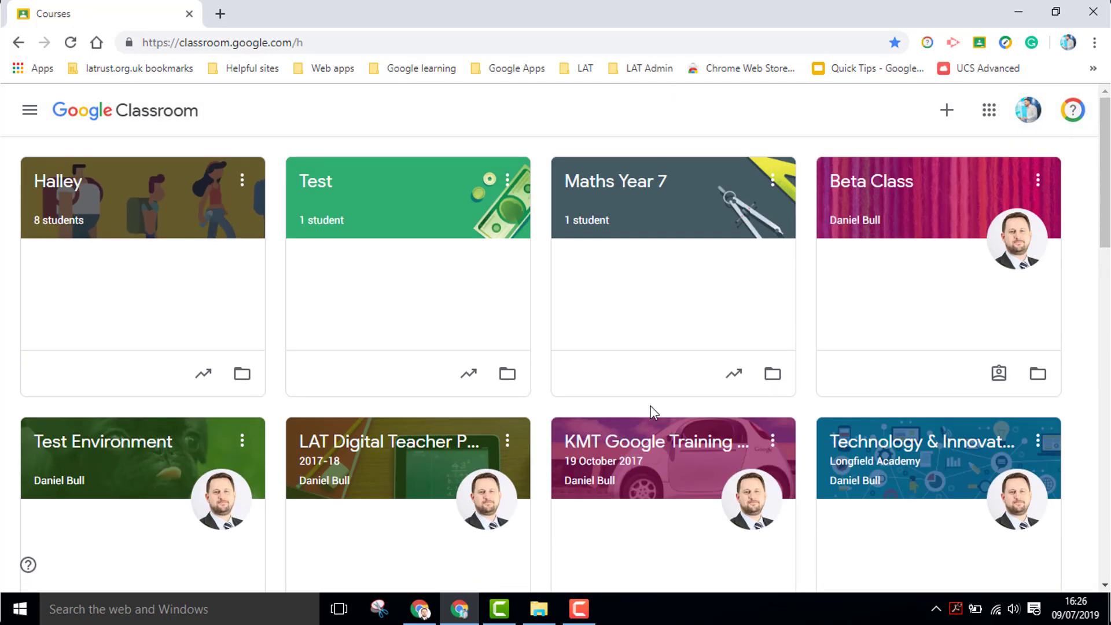
pyautogui.moveTo(475, 438); pyautogui.dragTo(209, 180)
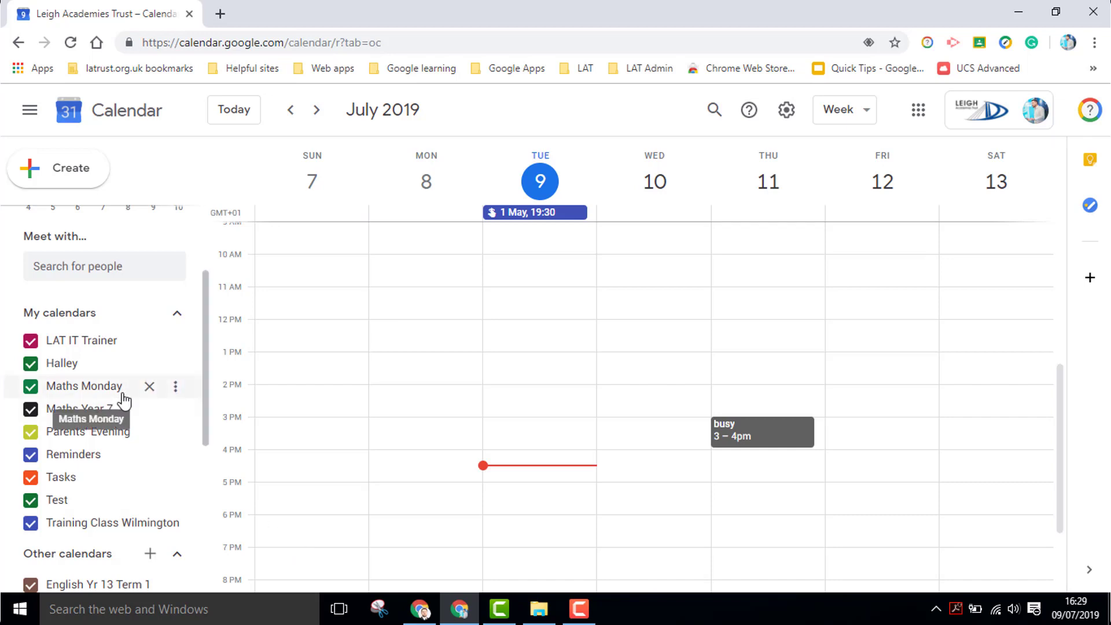
# In Google Calendar, hide the Halley, Maths Monday and Maths Year 7 calendars from the list of own calendars.
pyautogui.moveTo(173, 370)
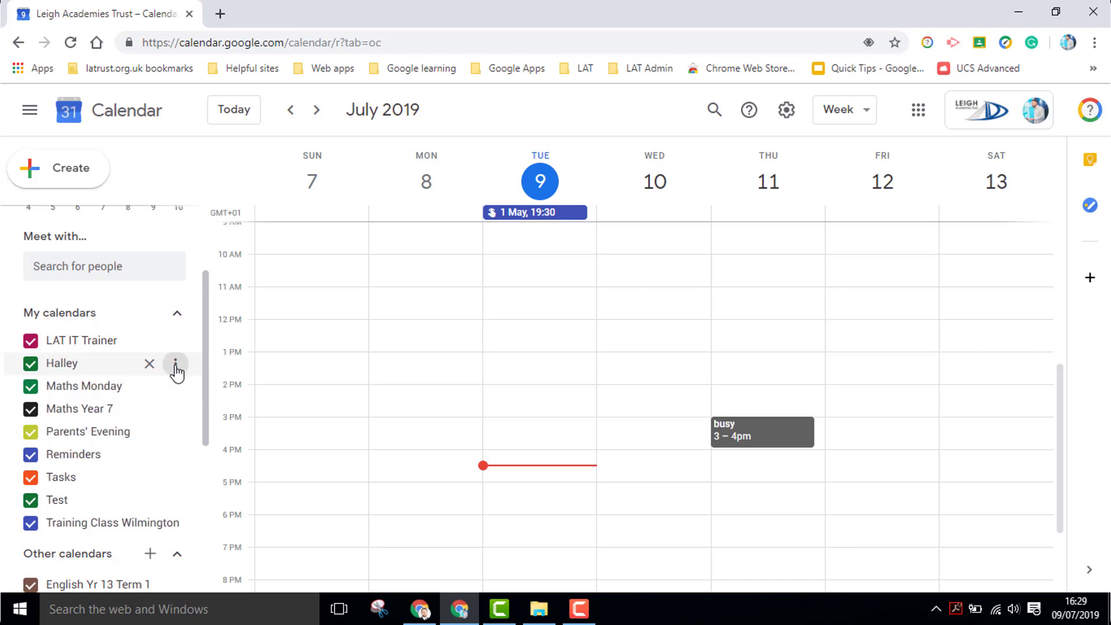
pyautogui.click(176, 365)
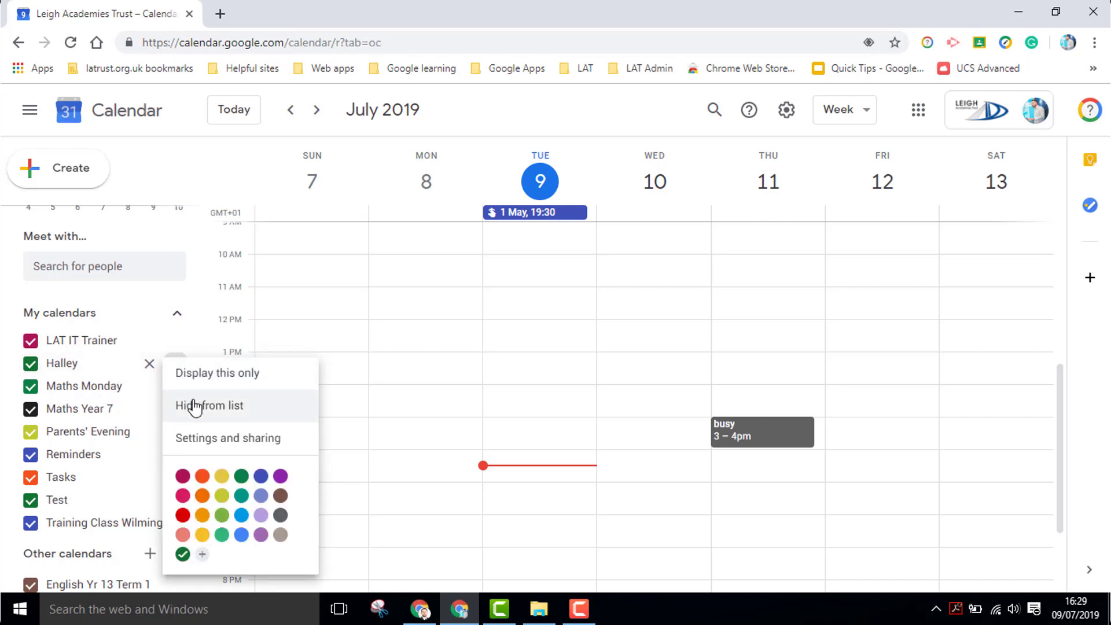
pyautogui.click(191, 405)
pyautogui.click(175, 363)
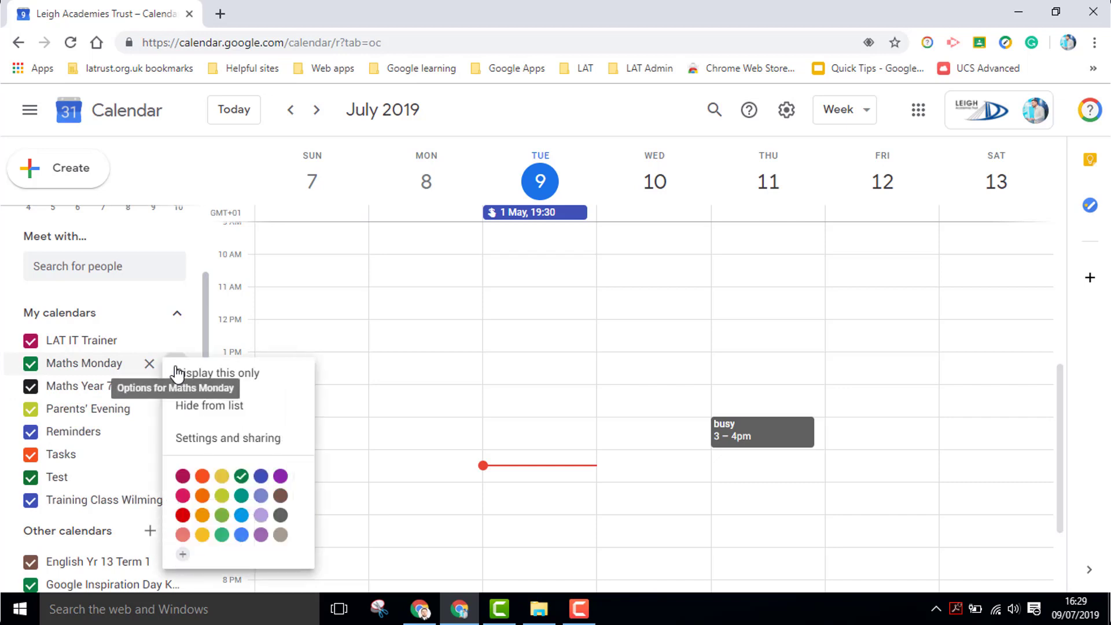
pyautogui.click(190, 409)
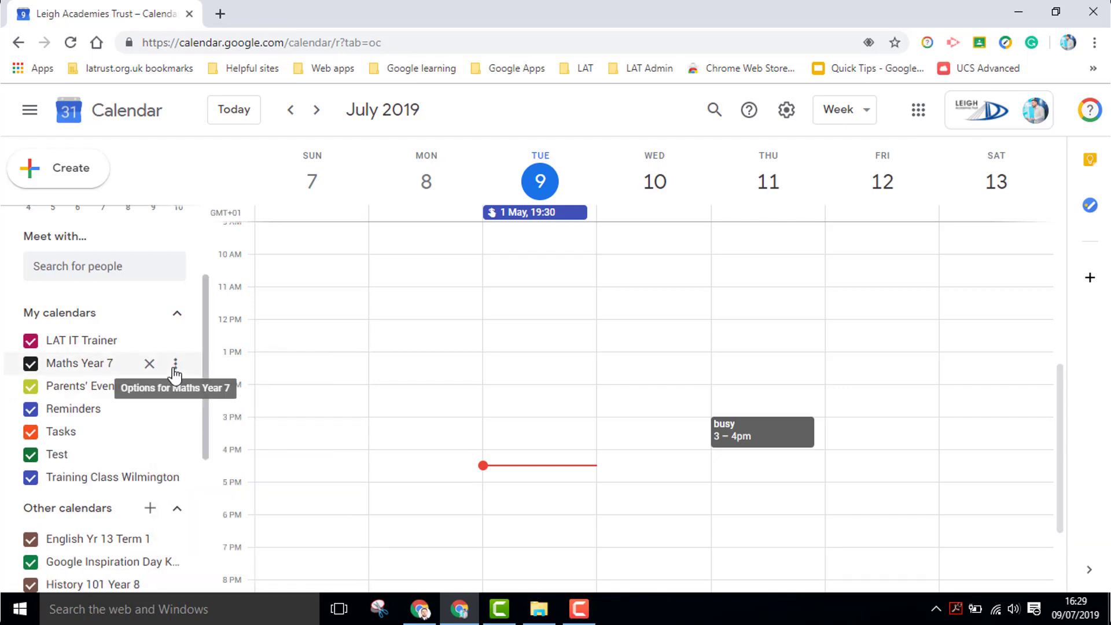
pyautogui.click(174, 366)
pyautogui.click(191, 407)
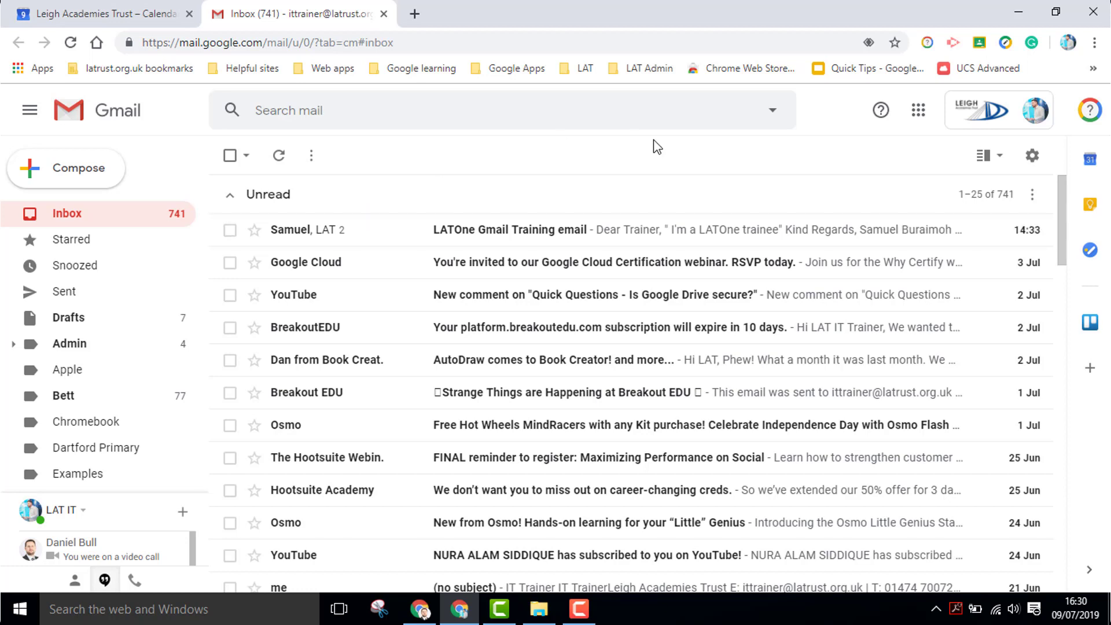
# In Gmail, start a new filter for messages with Osmo in the subject.
pyautogui.click(772, 113)
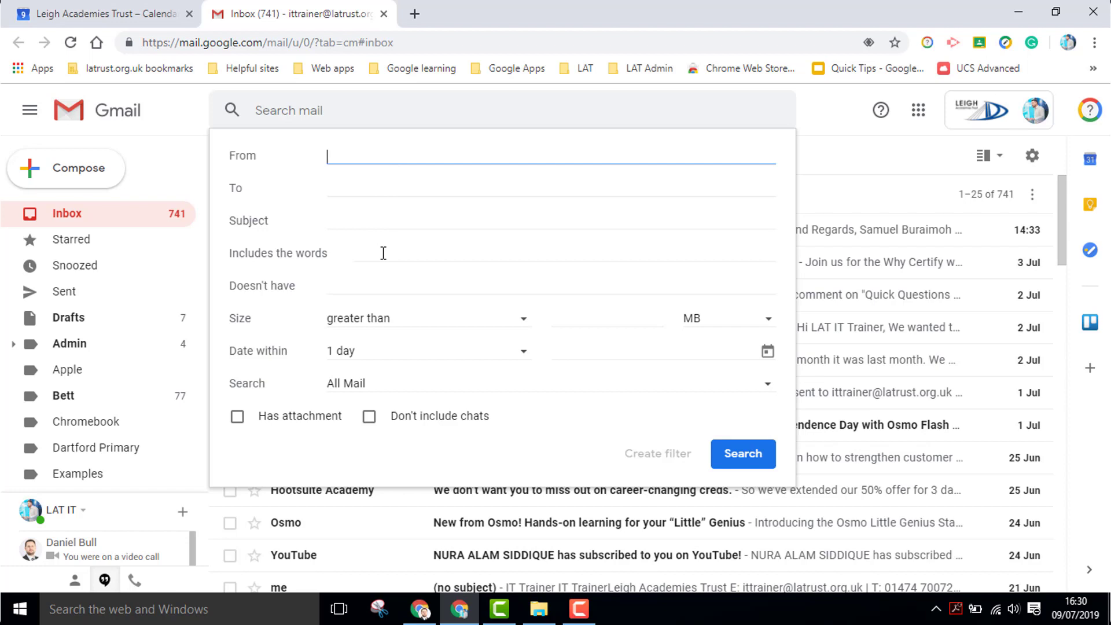
pyautogui.click(377, 222)
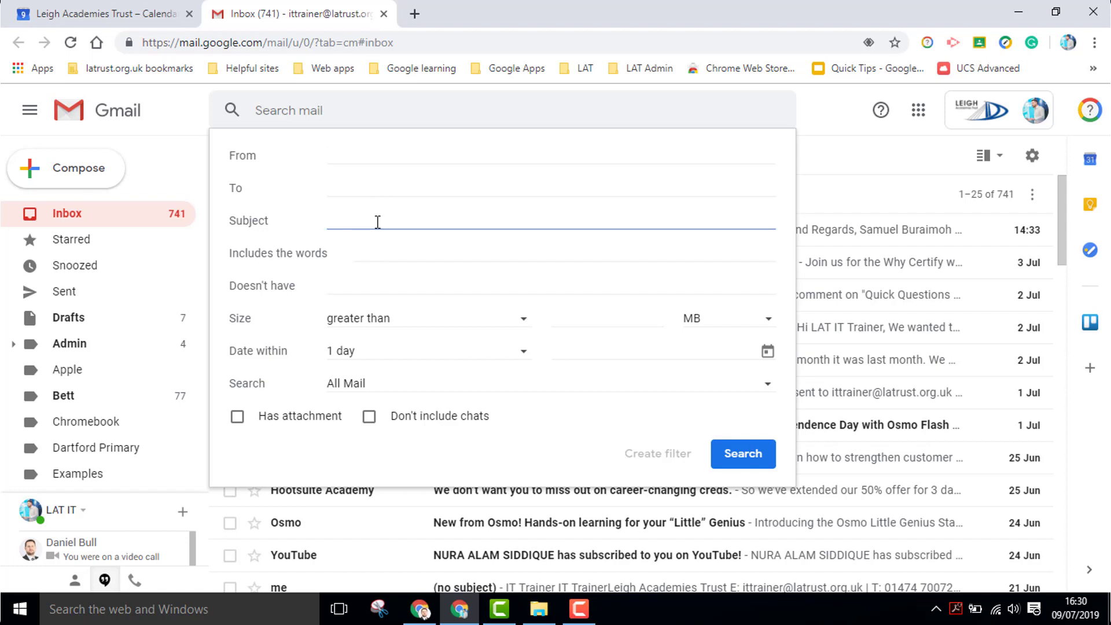
pyautogui.write('Osmo')
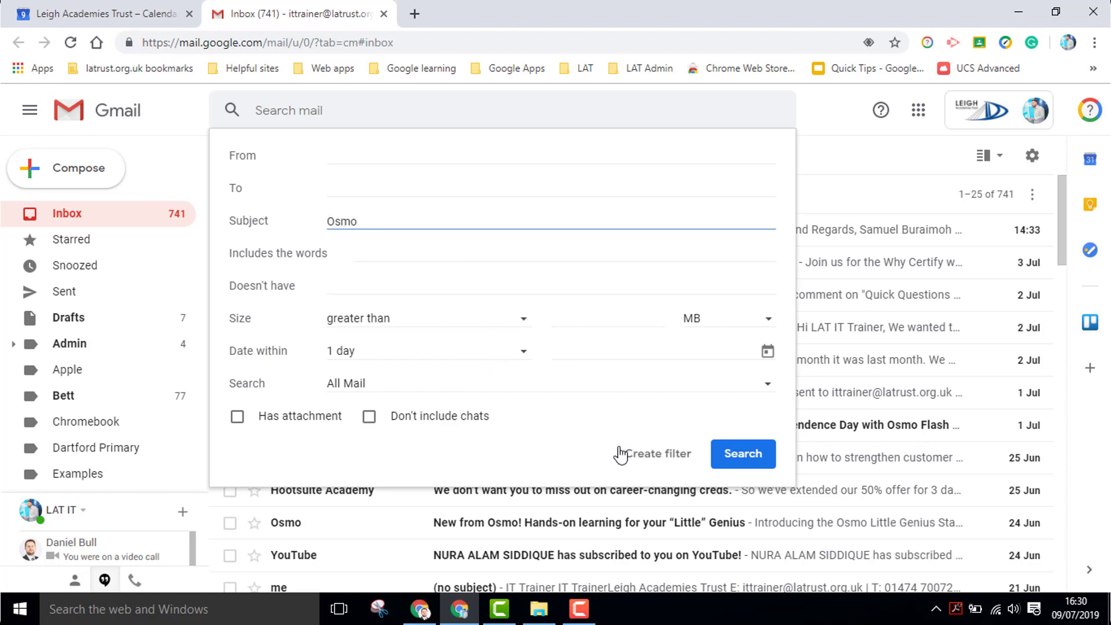
pyautogui.click(660, 461)
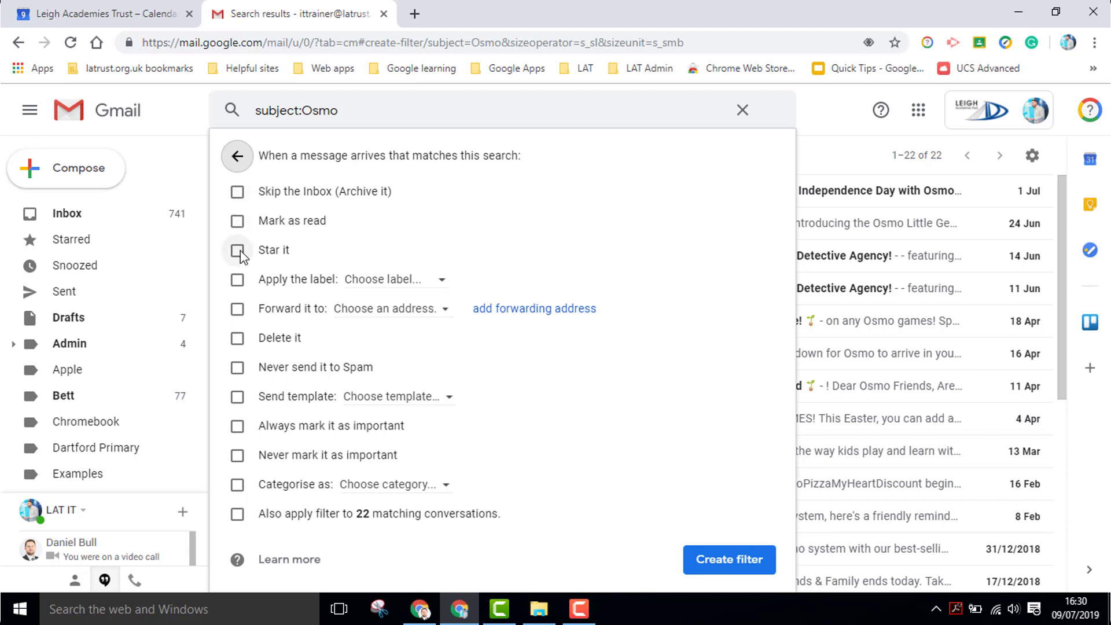
# Make the filter apply a new label named EdTech, including to existing matching conversations, and create the filter.
pyautogui.click(237, 281)
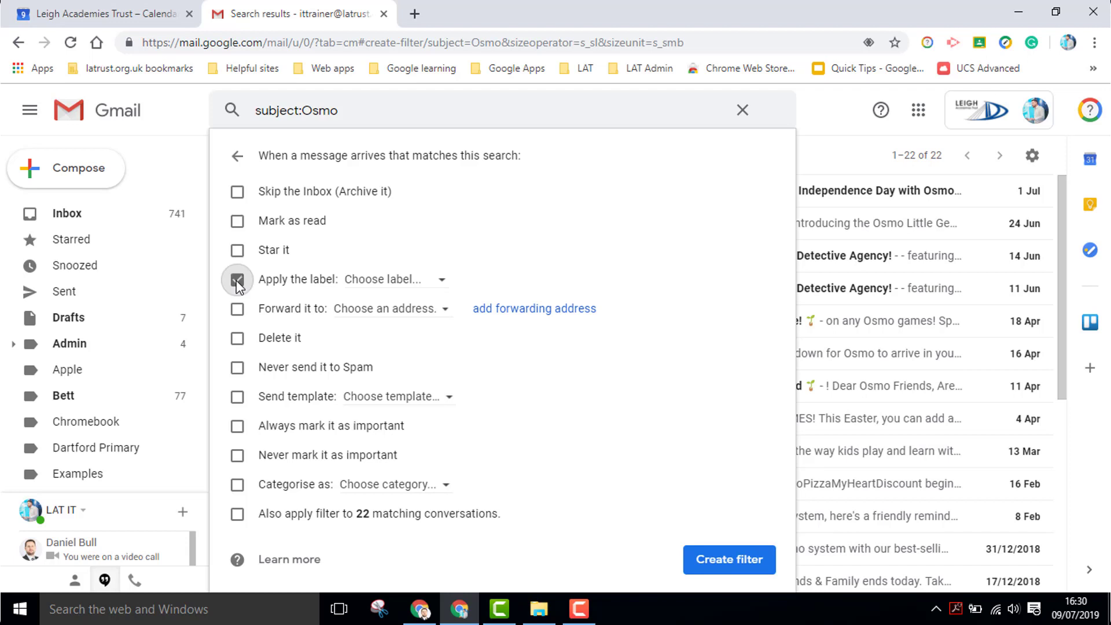
pyautogui.click(392, 282)
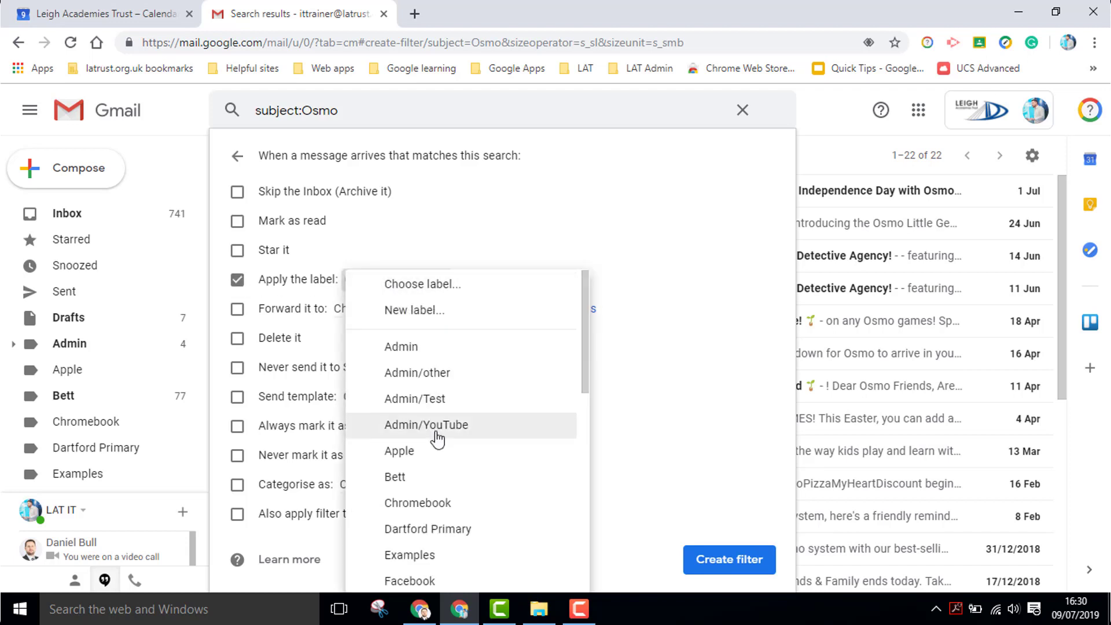
pyautogui.scroll(-2, 435, 437)
pyautogui.scroll(3, 435, 438)
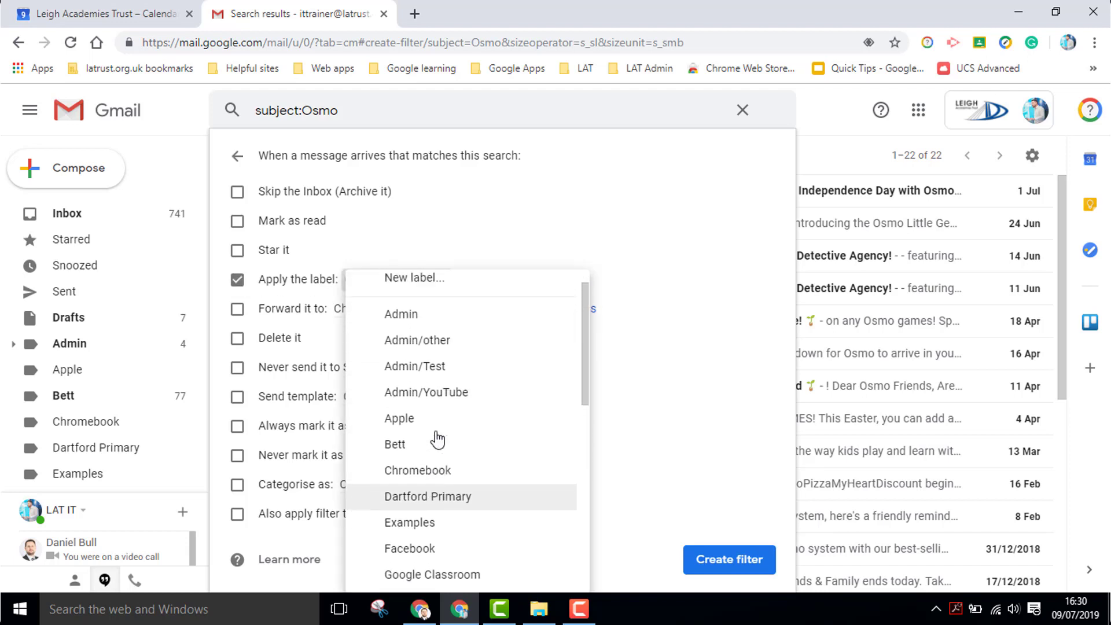
pyautogui.click(434, 316)
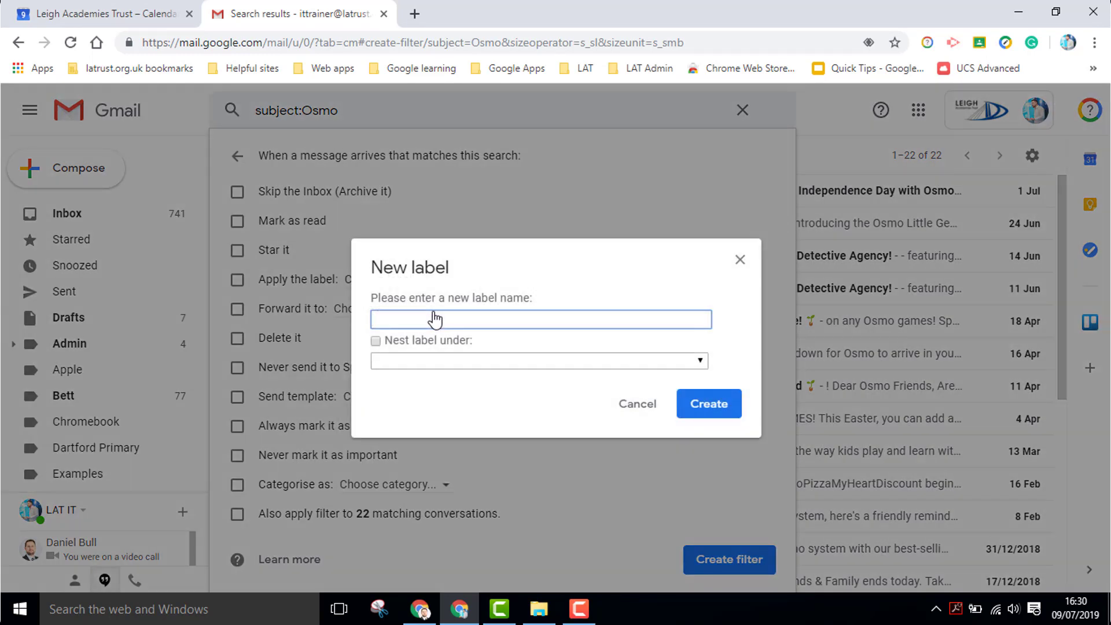
pyautogui.write('EdTech')
pyautogui.click(716, 414)
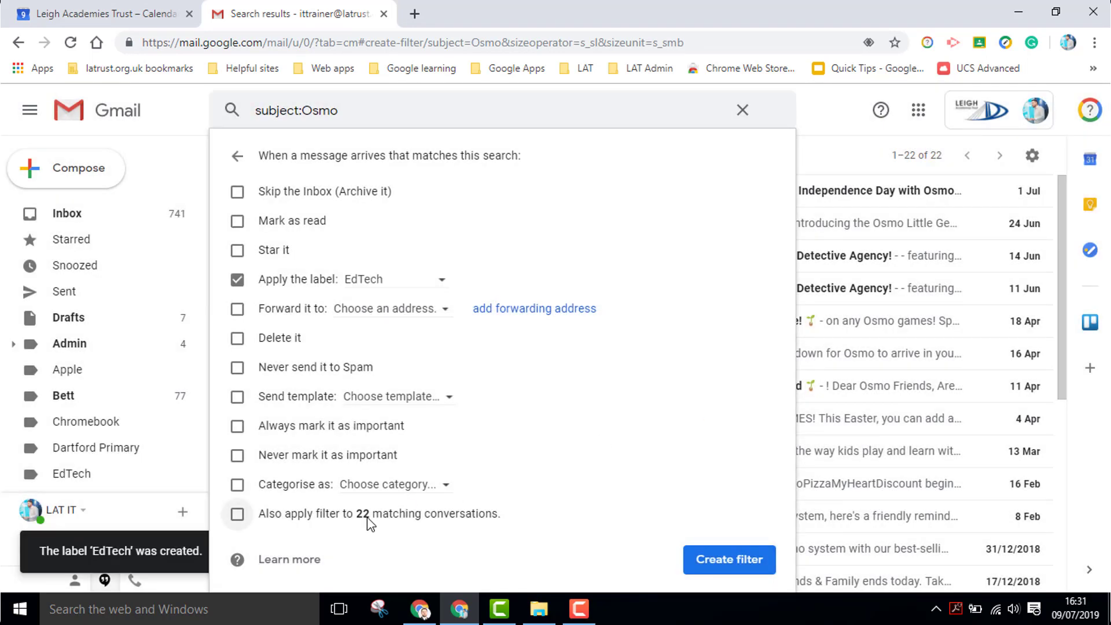
pyautogui.click(238, 515)
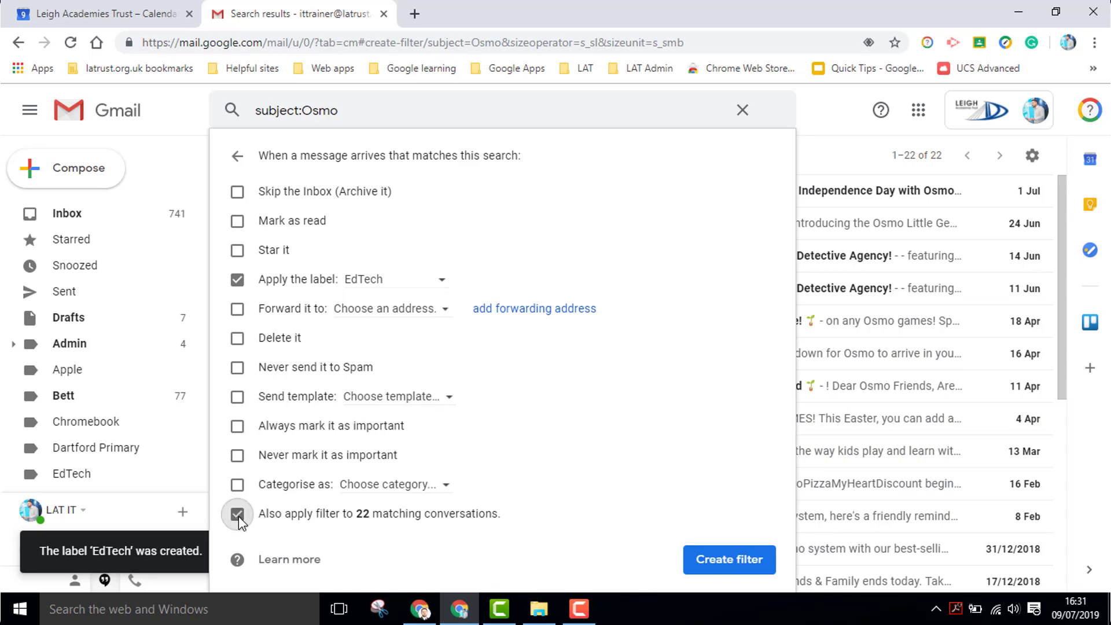
pyautogui.click(727, 560)
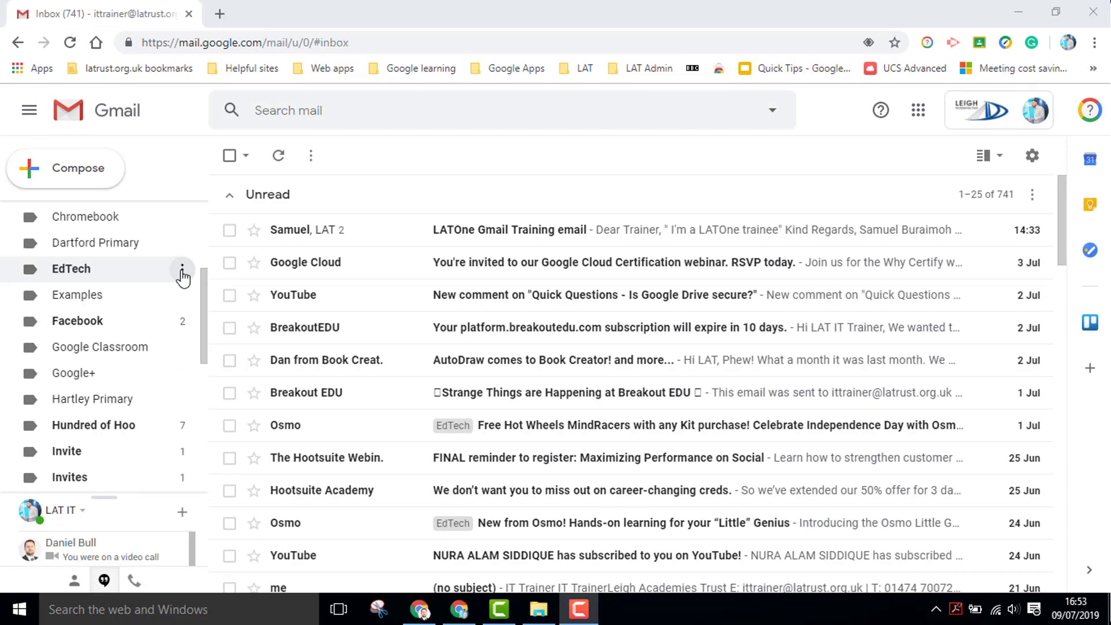
# Give the EdTech label the stronger blue label colour.
pyautogui.click(182, 272)
pyautogui.moveTo(187, 281)
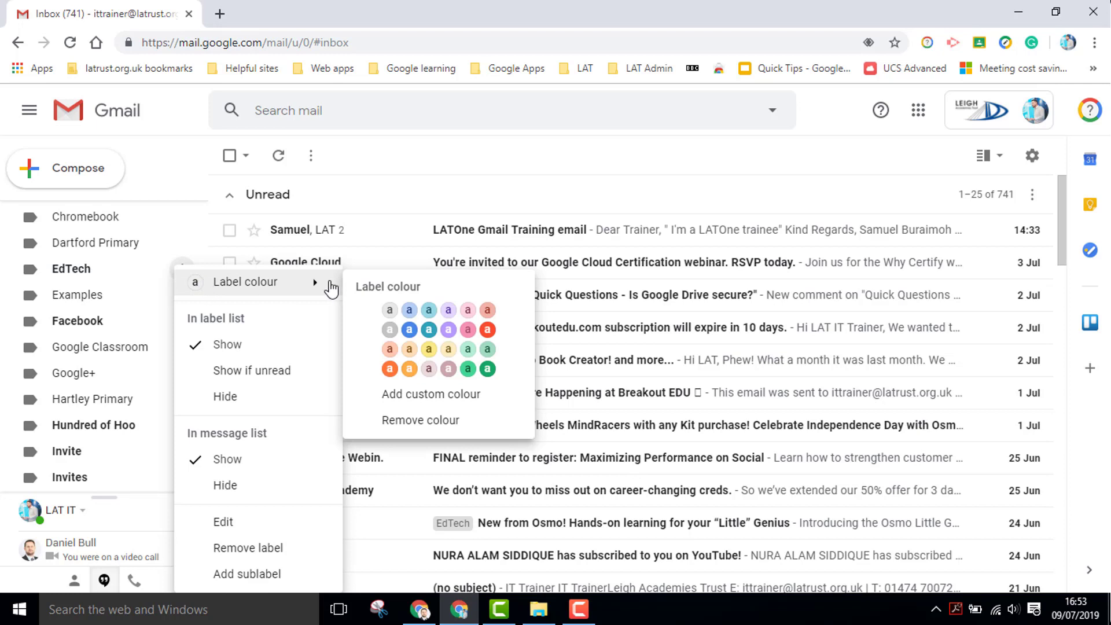
pyautogui.click(409, 329)
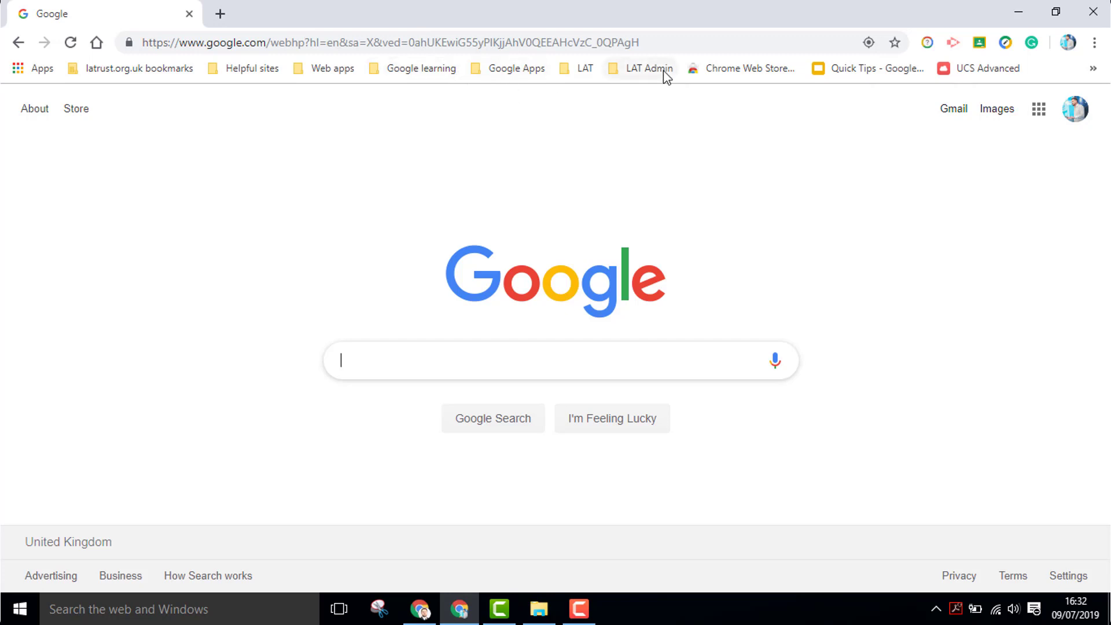
# Check in Chrome's bookmark options whether the bookmarks bar is set to show.
pyautogui.click(1095, 43)
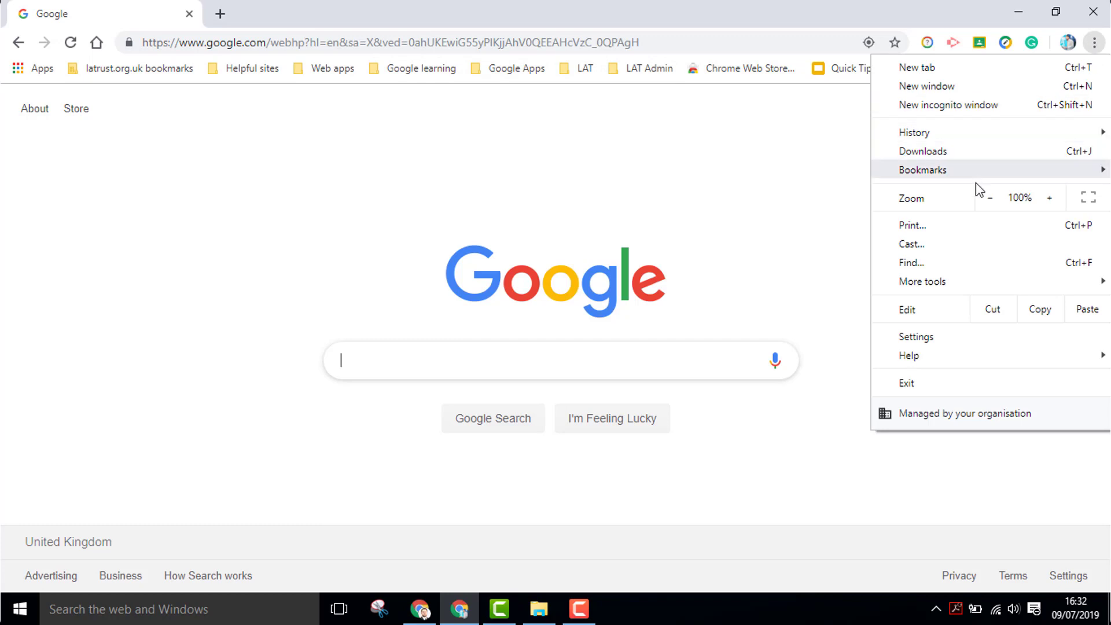
pyautogui.moveTo(968, 177)
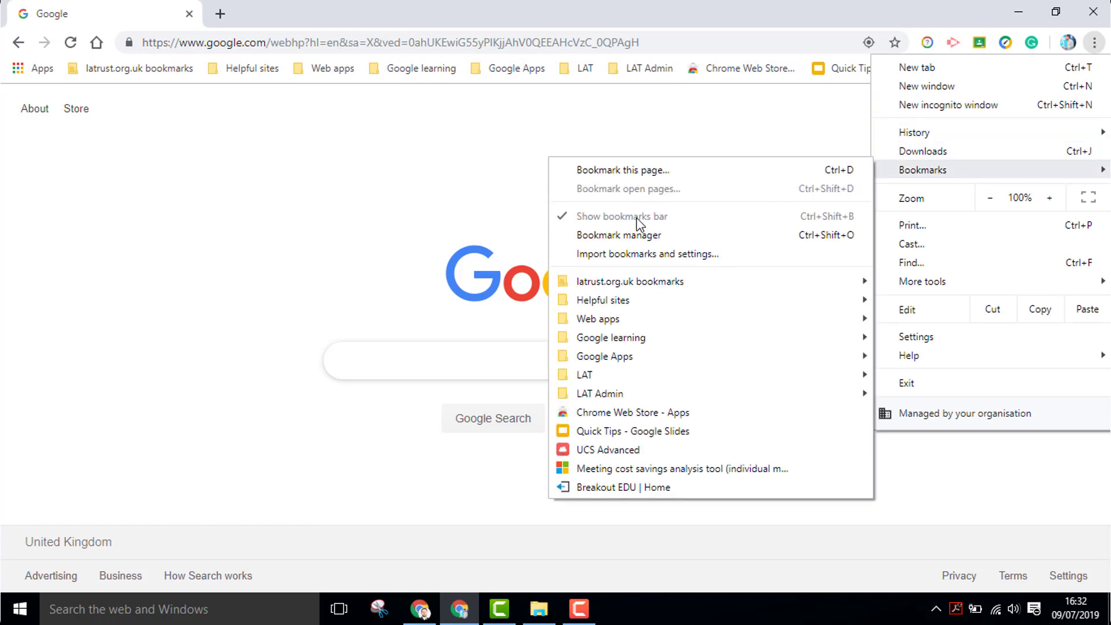
pyautogui.click(451, 151)
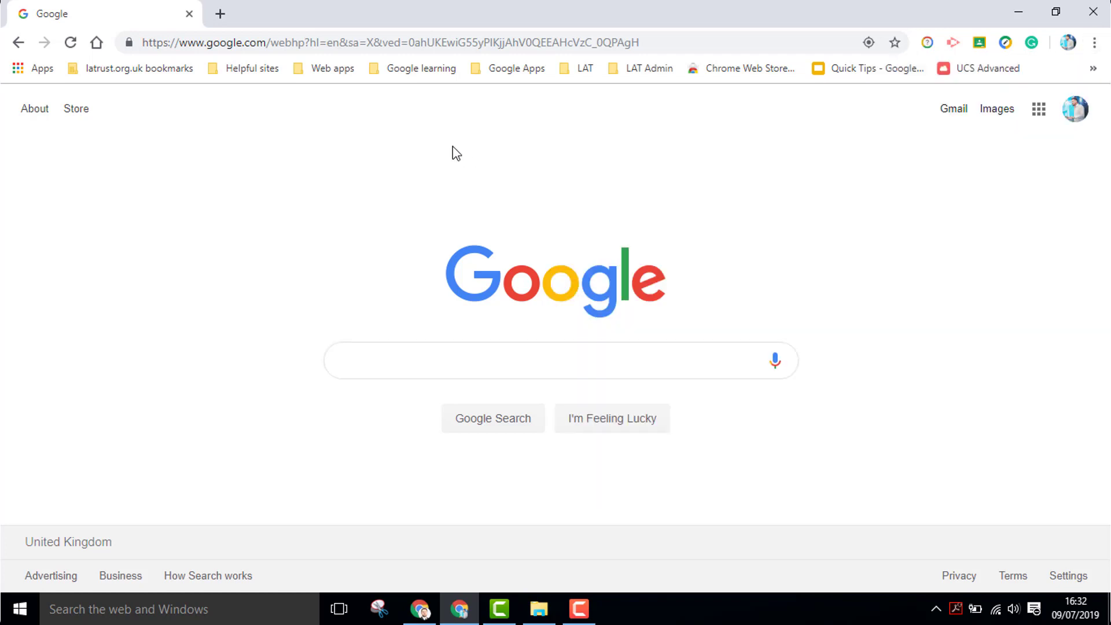
pyautogui.click(650, 43)
pyautogui.write('www.')
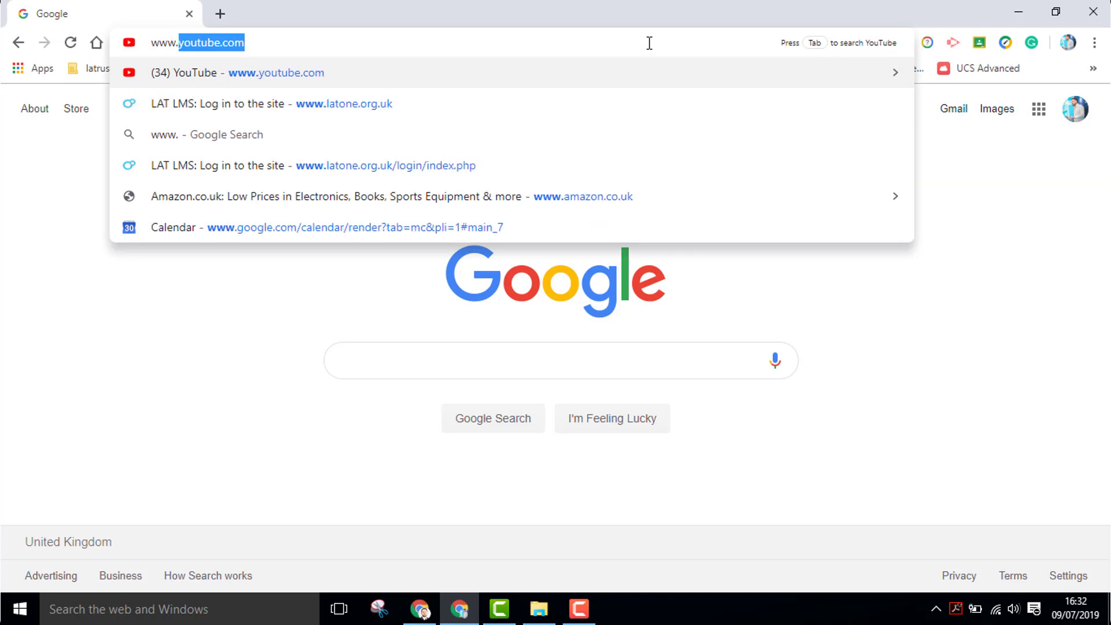
pyautogui.write('bbc.co.')
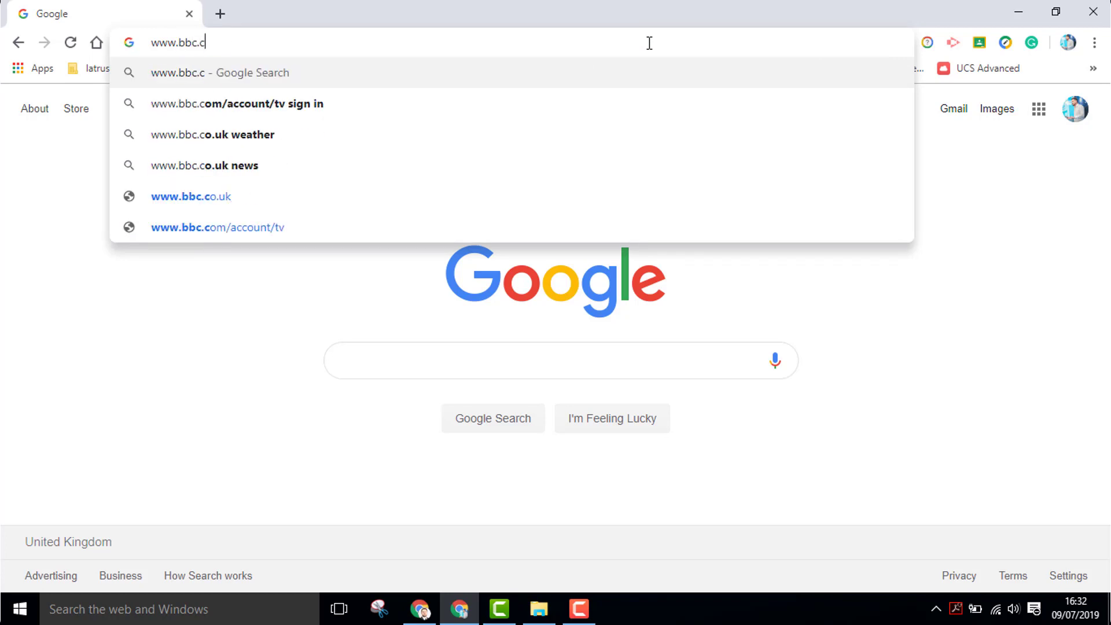
pyautogui.write('uk')
pyautogui.press('Return')
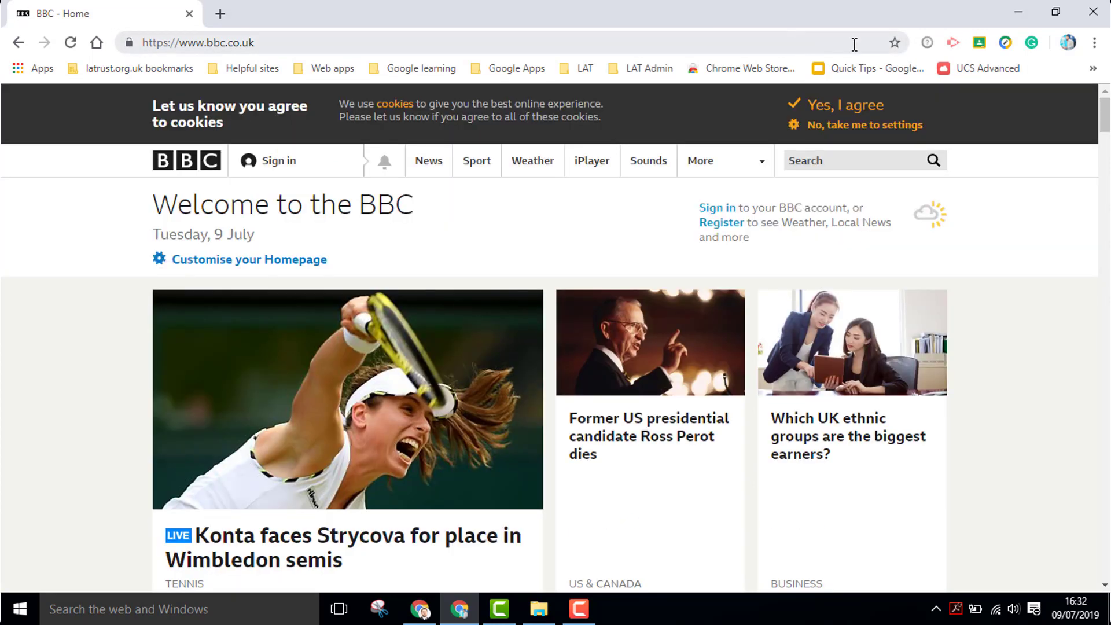
# Bookmark the BBC home page in the Bookmarks bar folder.
pyautogui.click(896, 46)
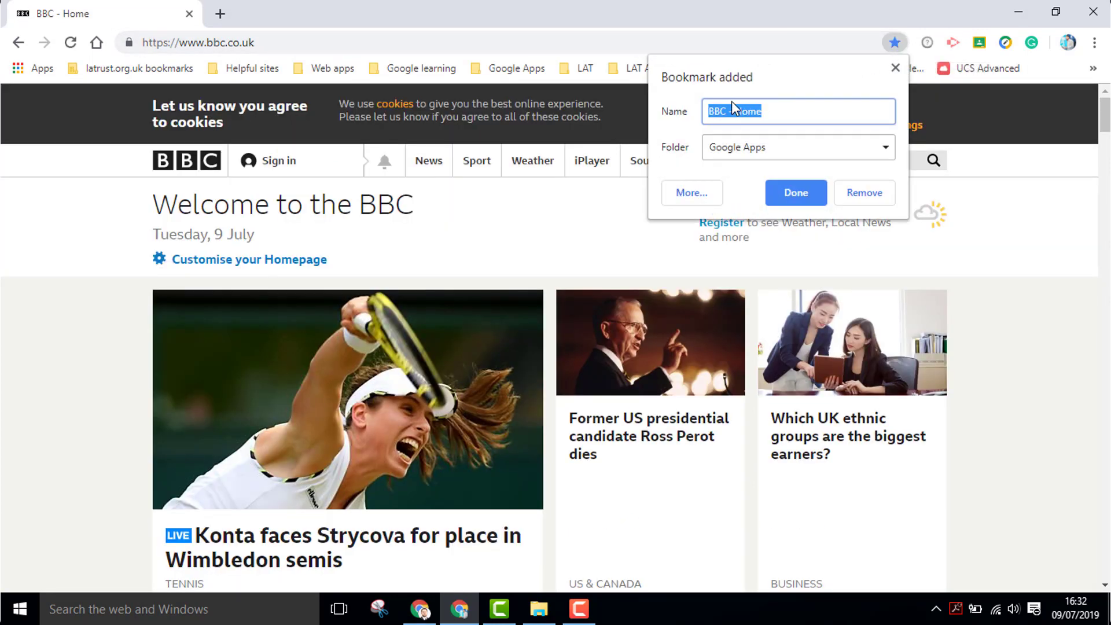
pyautogui.click(736, 150)
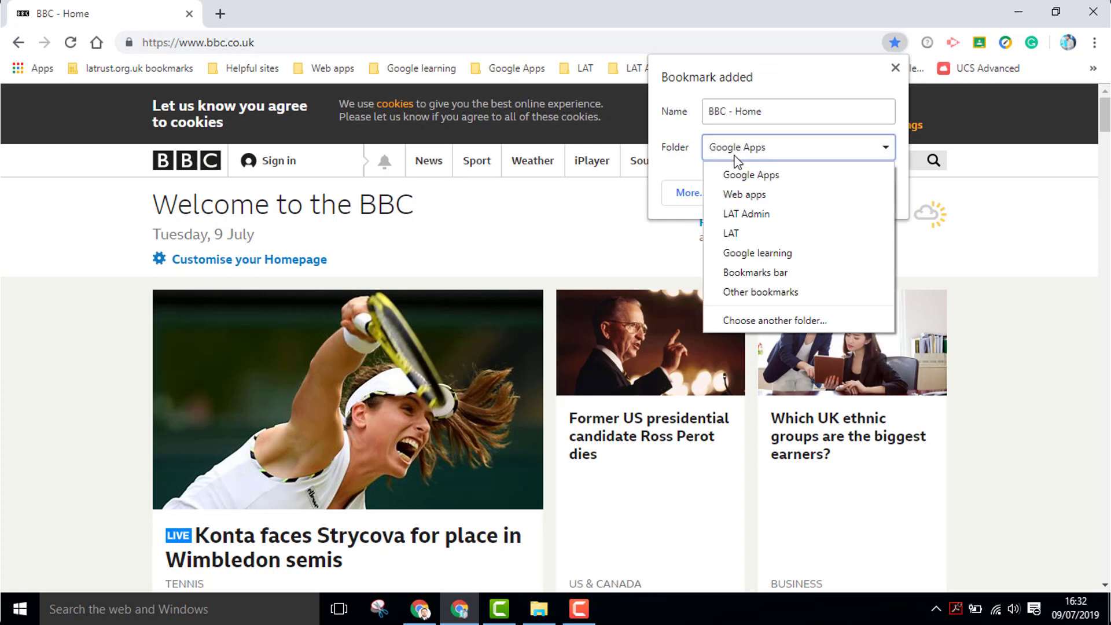
pyautogui.click(750, 273)
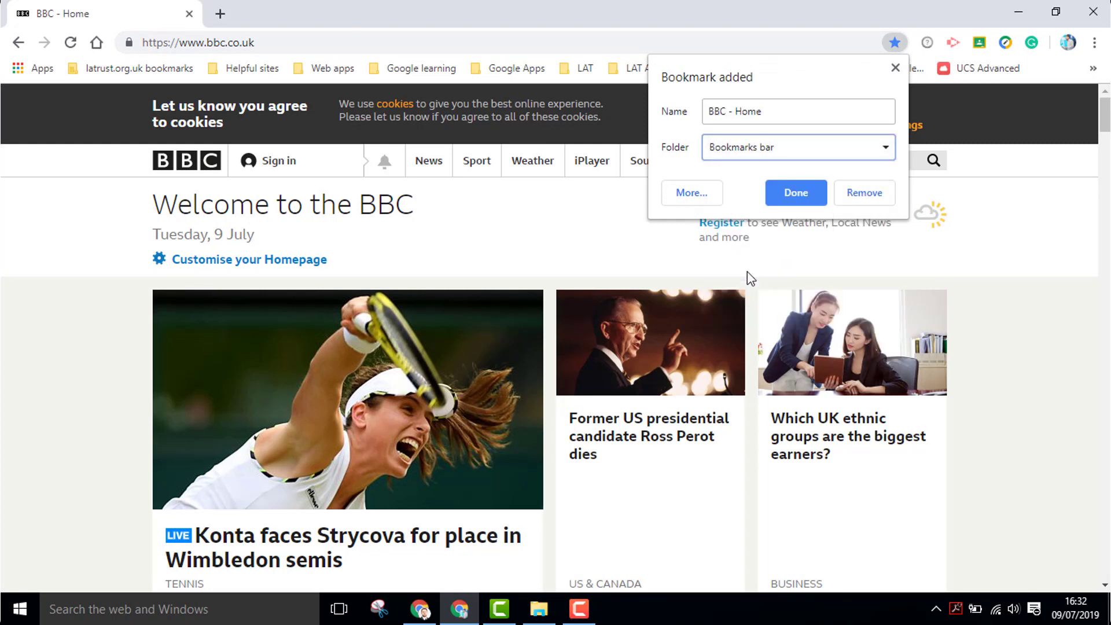
pyautogui.click(806, 199)
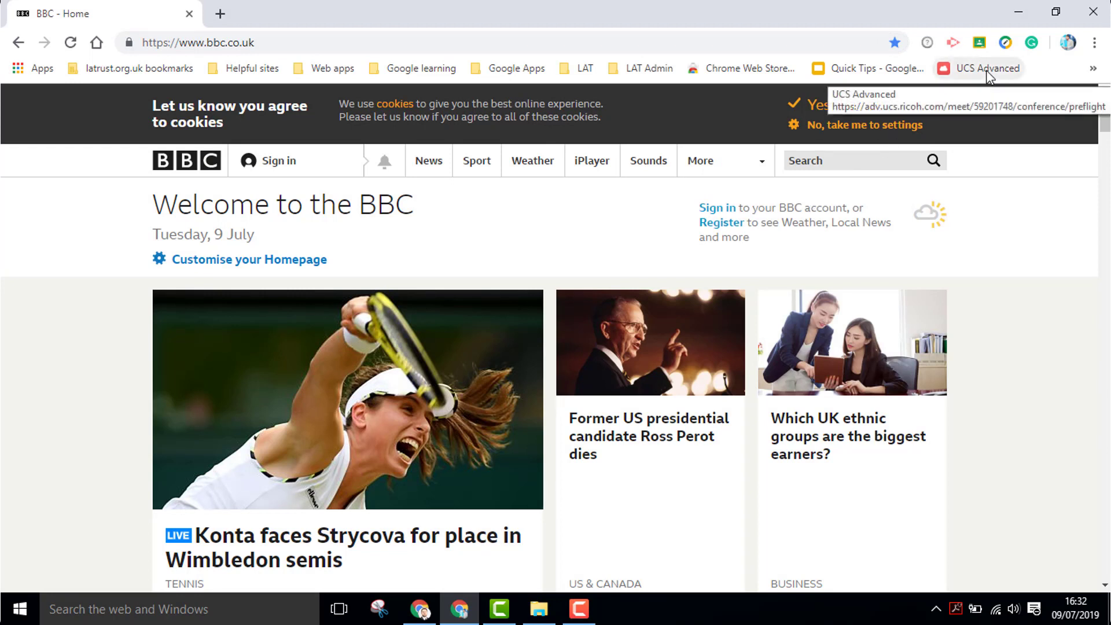
# Move the BBC - Home bookmark directly after the LAT Admin folder on the bookmarks bar and clear its name.
pyautogui.click(1093, 69)
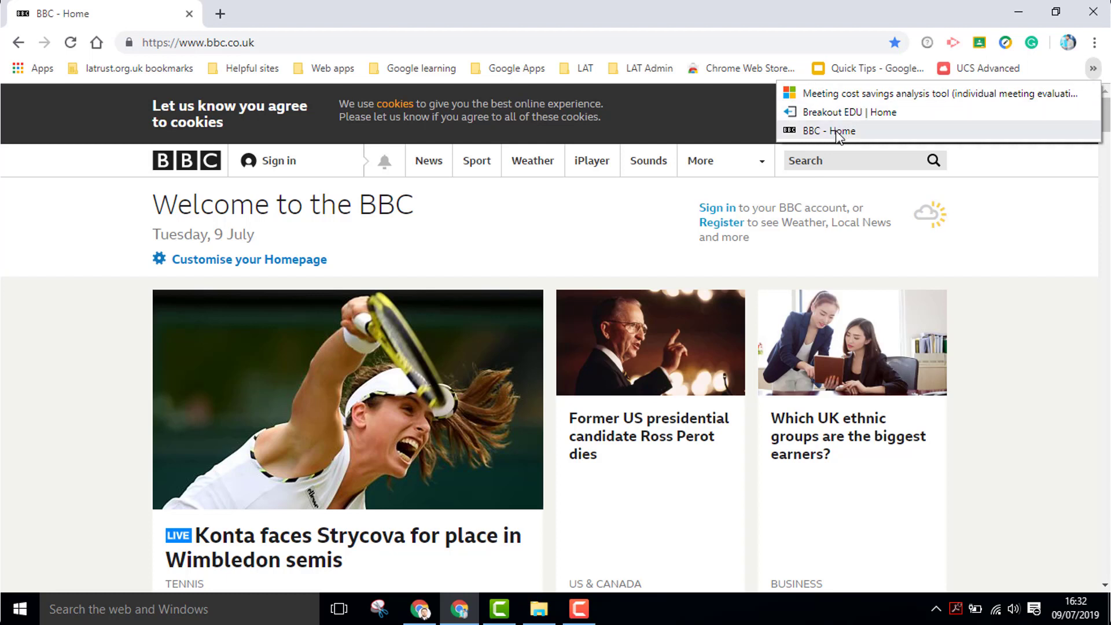
pyautogui.moveTo(838, 130)
pyautogui.mouseDown()
pyautogui.moveTo(810, 75)
pyautogui.moveTo(693, 76)
pyautogui.mouseUp()
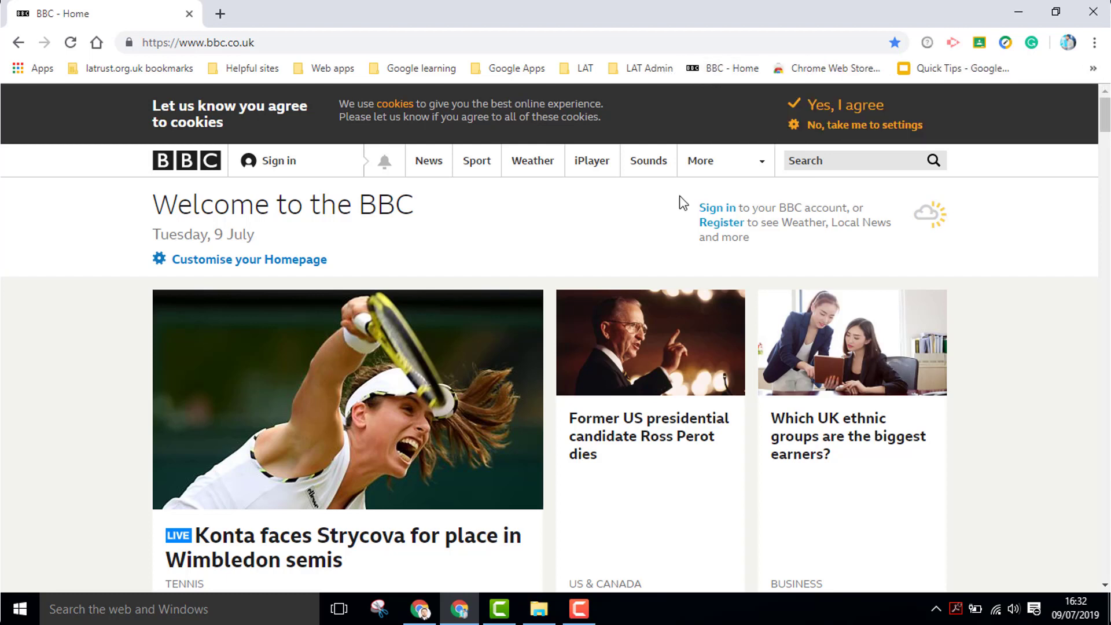
pyautogui.rightClick(725, 68)
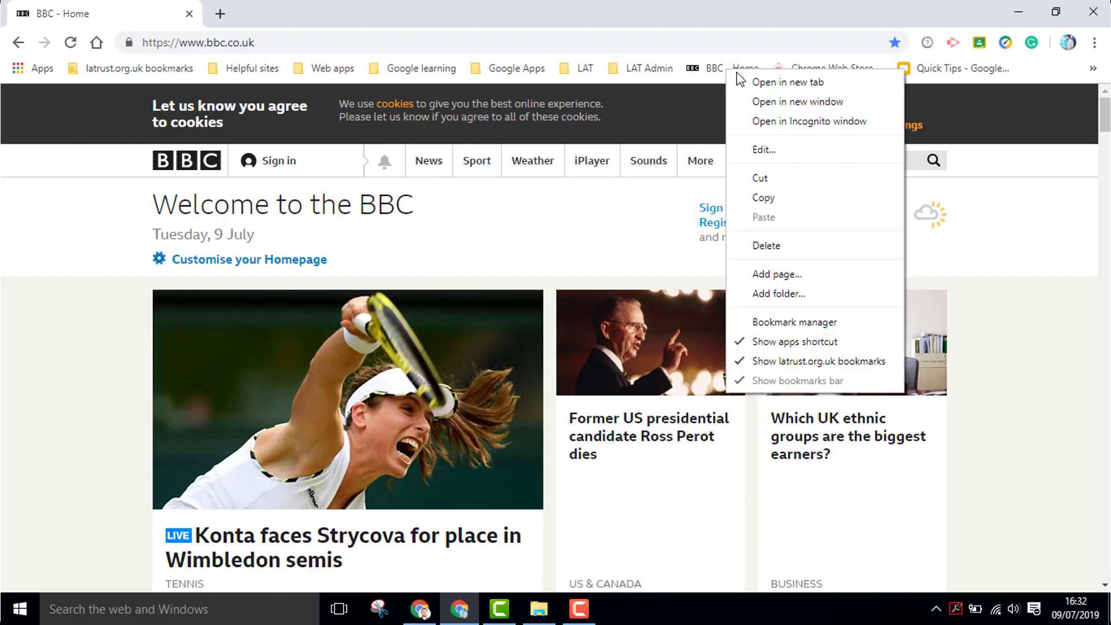
pyautogui.click(762, 149)
pyautogui.press('BackSpace')
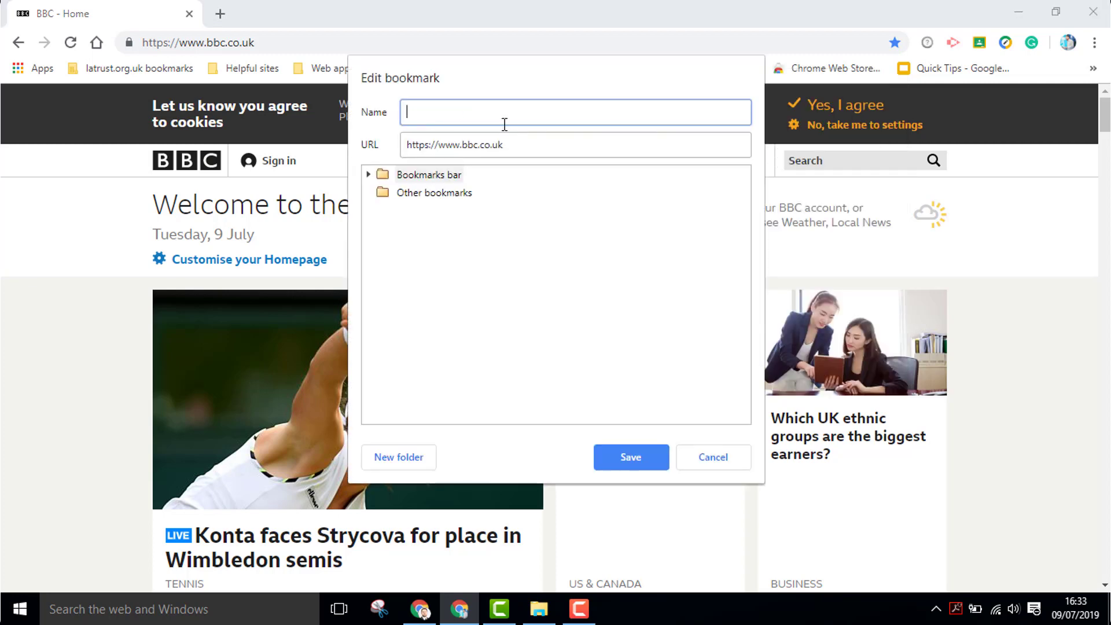
pyautogui.click(631, 456)
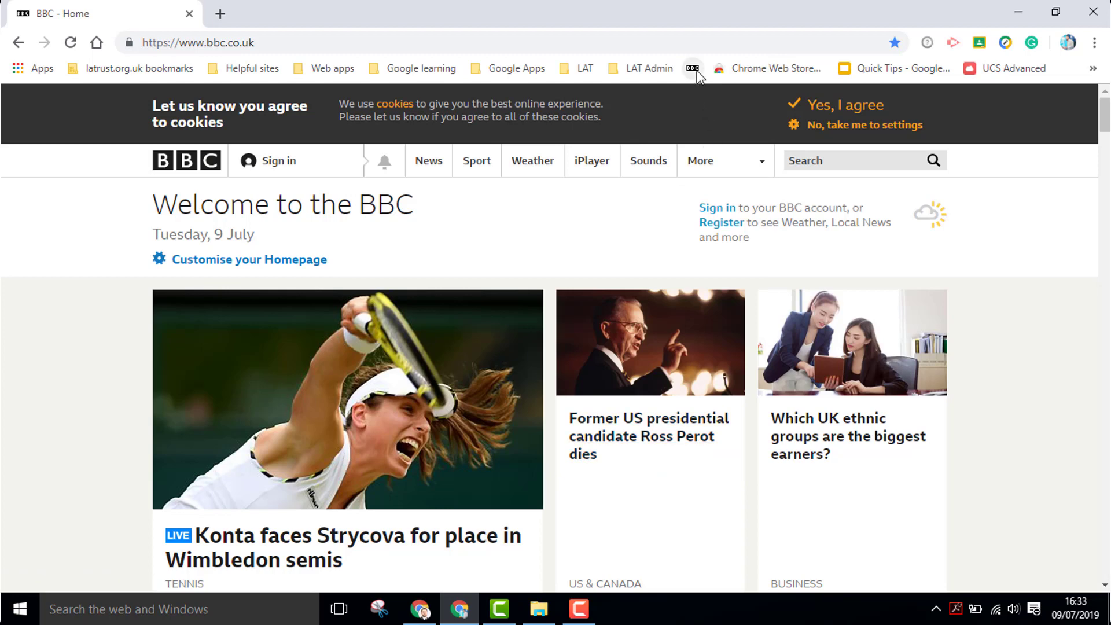
# Clear the name of the Chrome Web Store - Apps bookmark and save it.
pyautogui.rightClick(751, 70)
pyautogui.click(778, 150)
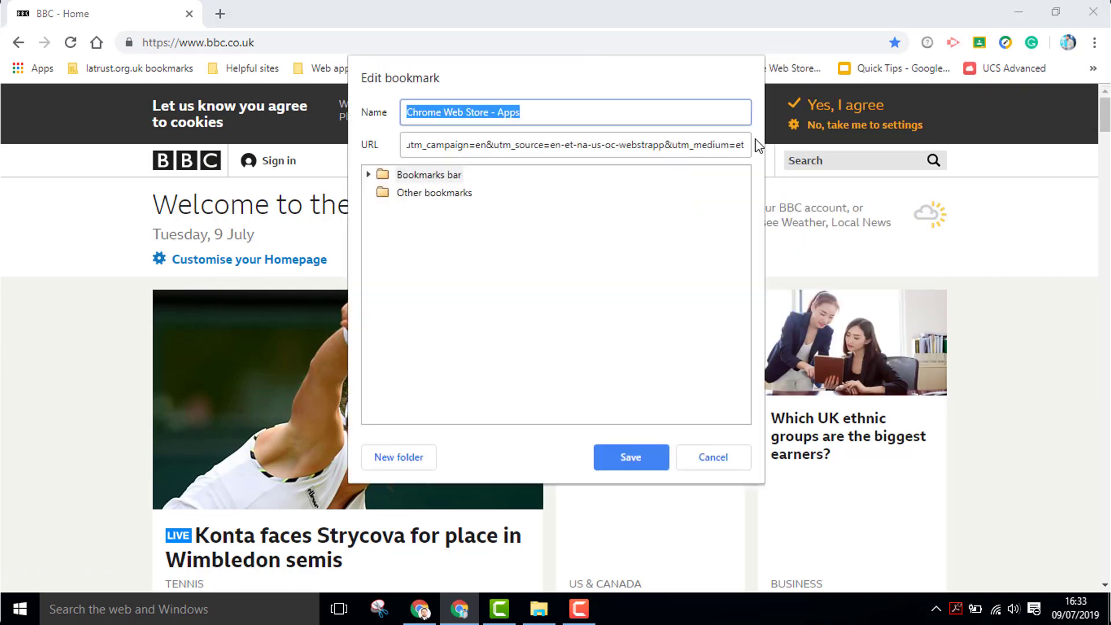
pyautogui.press('BackSpace')
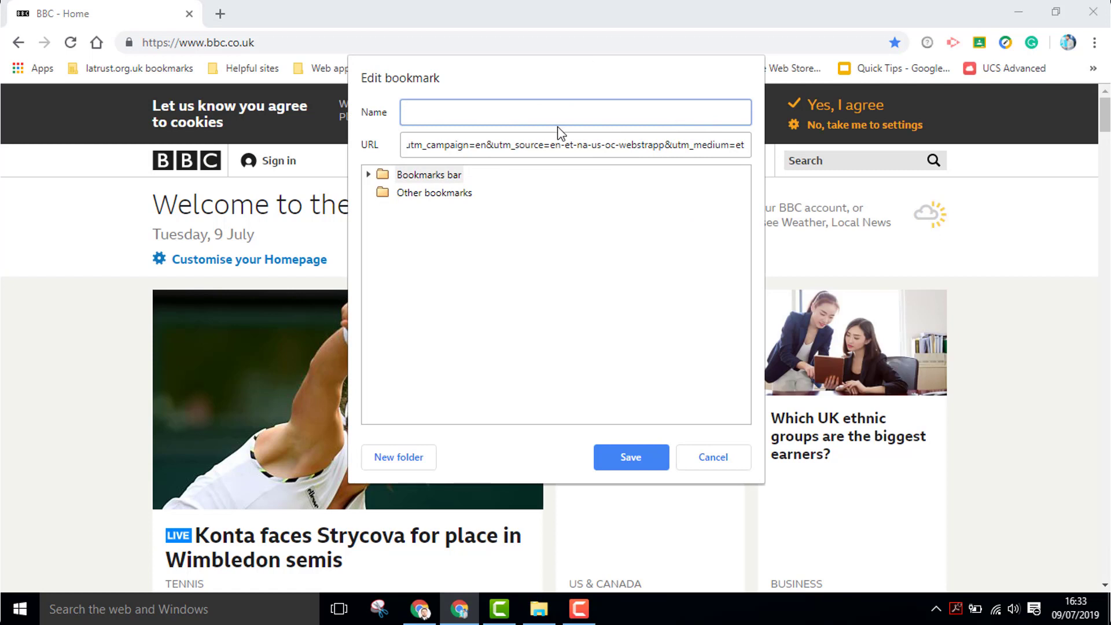
pyautogui.click(637, 456)
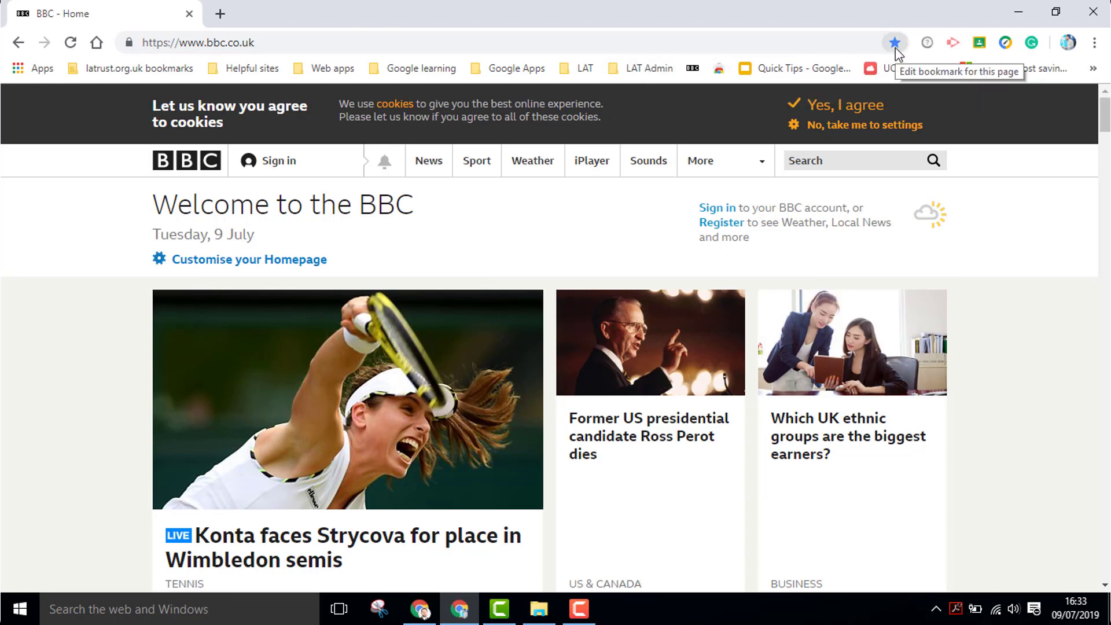
# View the bookmarks stored in the LAT Admin folder on the bookmarks bar.
pyautogui.click(640, 66)
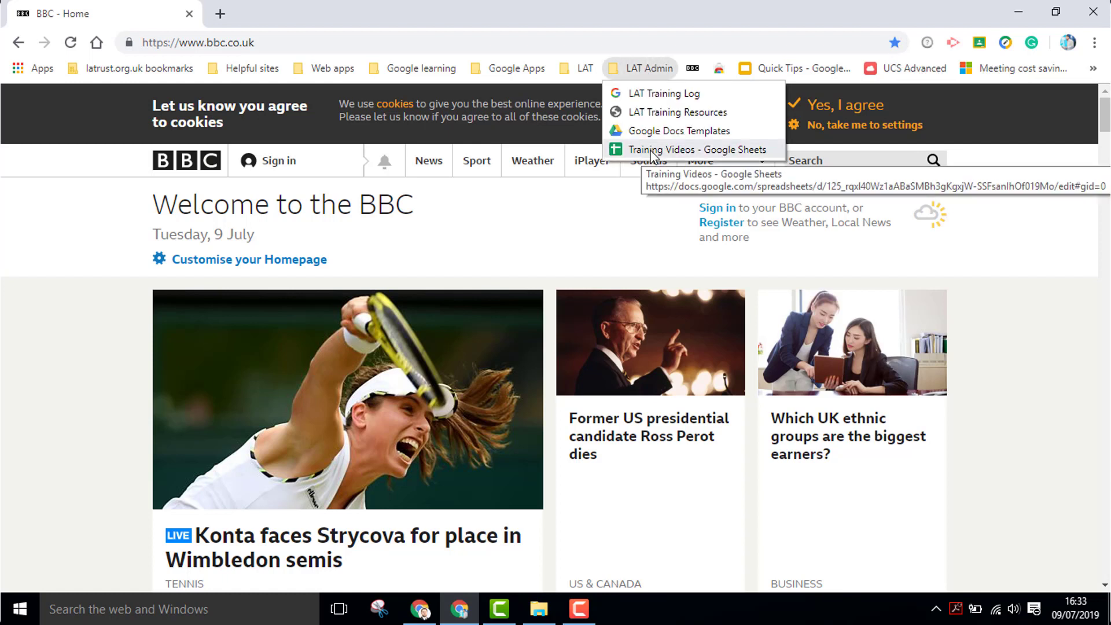